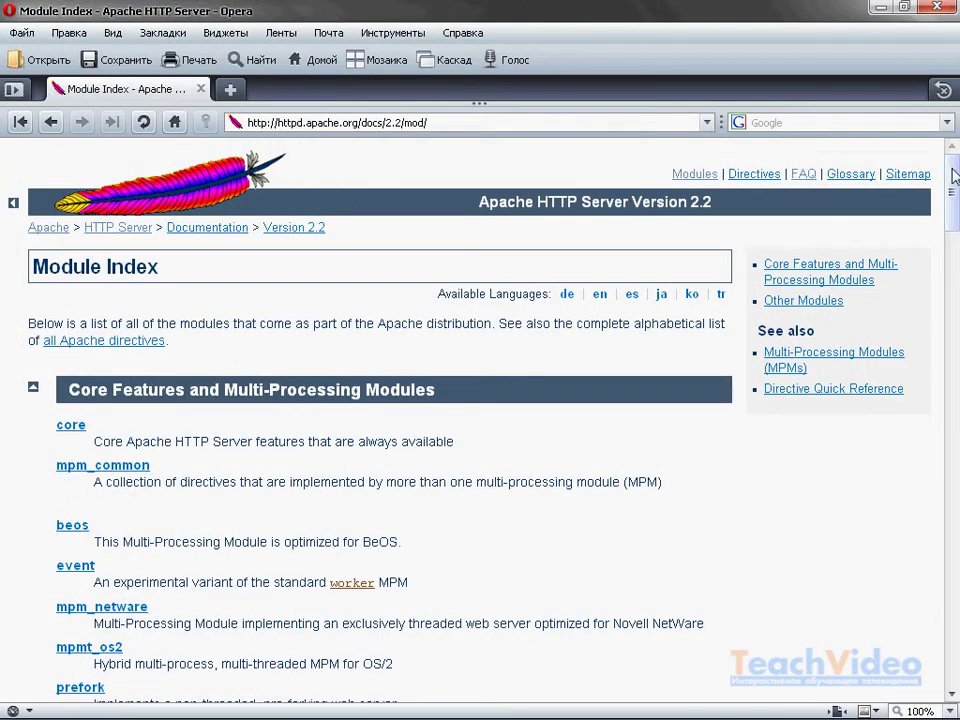
pyautogui.moveTo(951, 166); pyautogui.dragTo(920, 153)
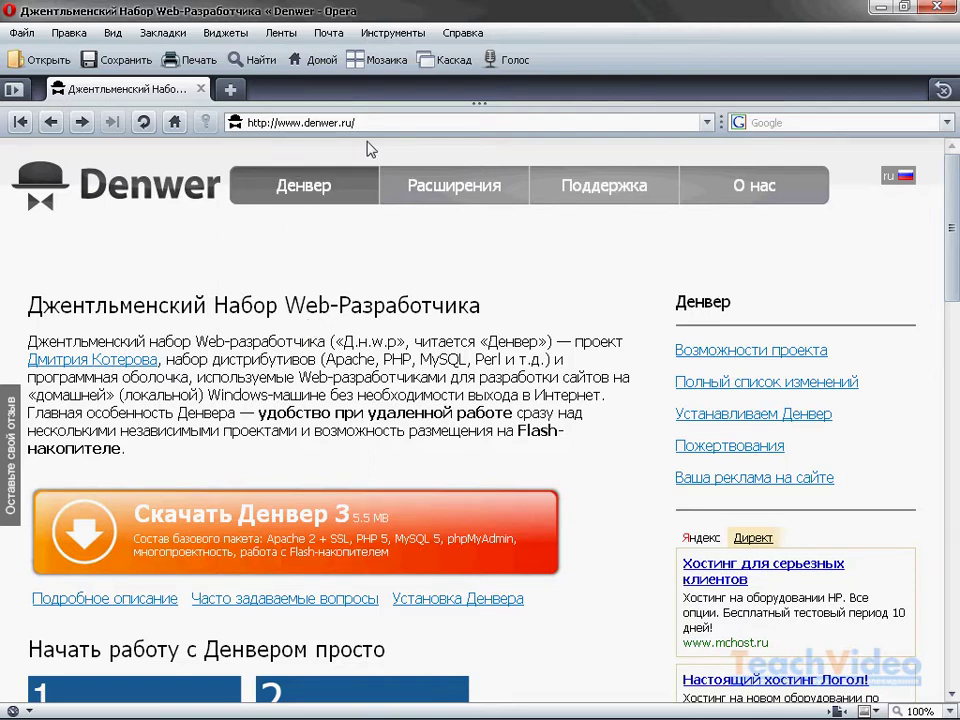
# - Open the Denwer 3 download form, enter a first name, surname and e-mail, and request the link
pyautogui.click(355, 537)
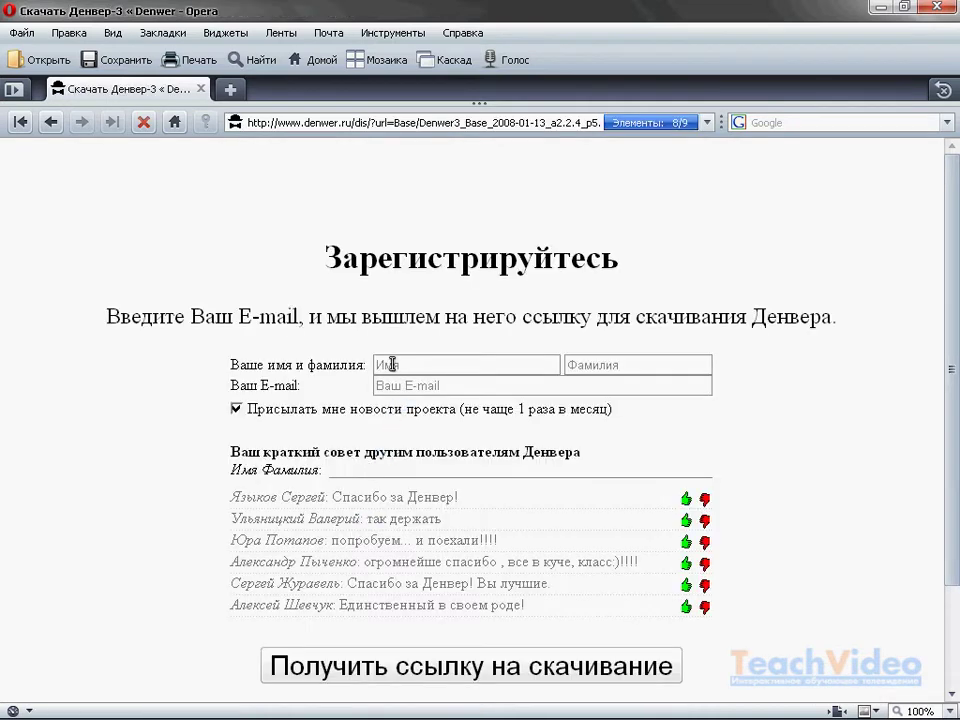
pyautogui.click(389, 364)
pyautogui.write('Иван')
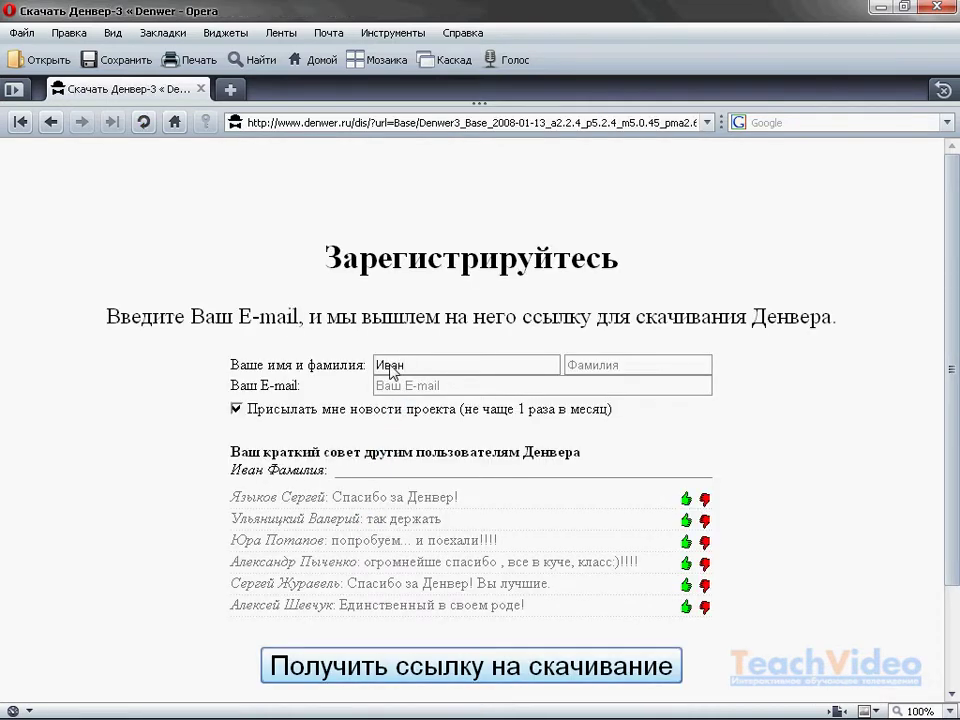
pyautogui.click(598, 364)
pyautogui.write('Иванов')
pyautogui.click(550, 385)
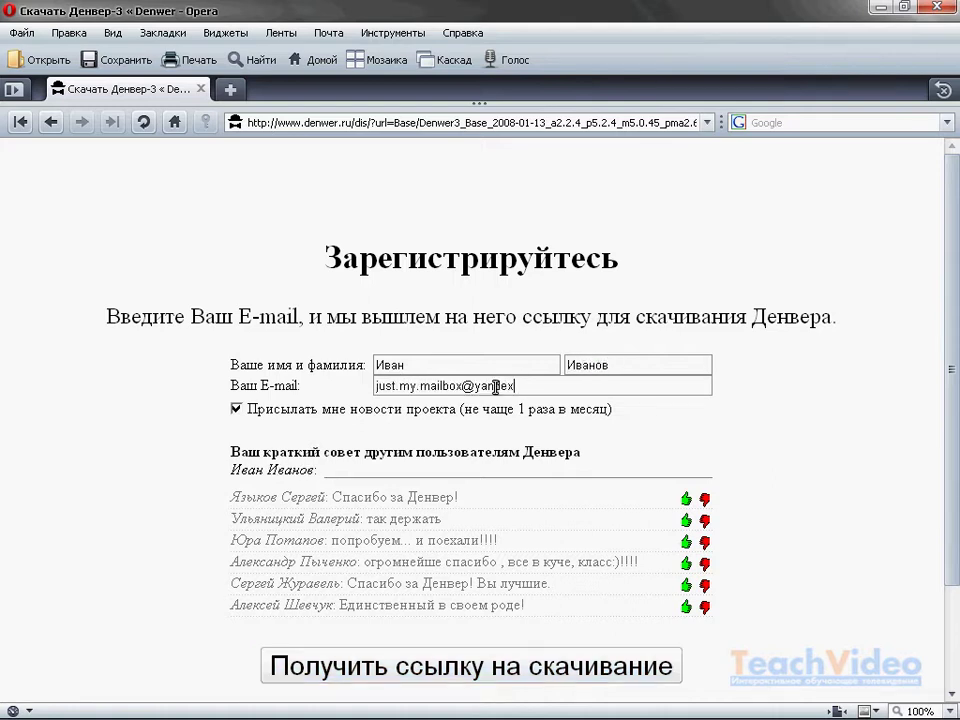
pyautogui.click(496, 668)
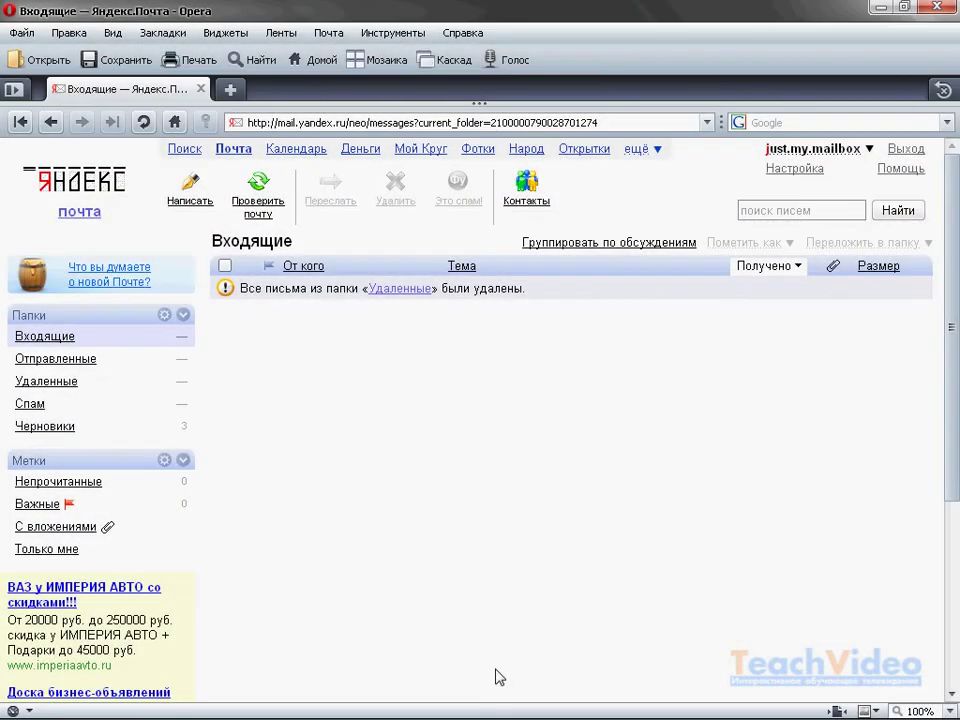
# - Refresh the inbox, open the Denwer project message and follow its personal download link
pyautogui.press('F5')
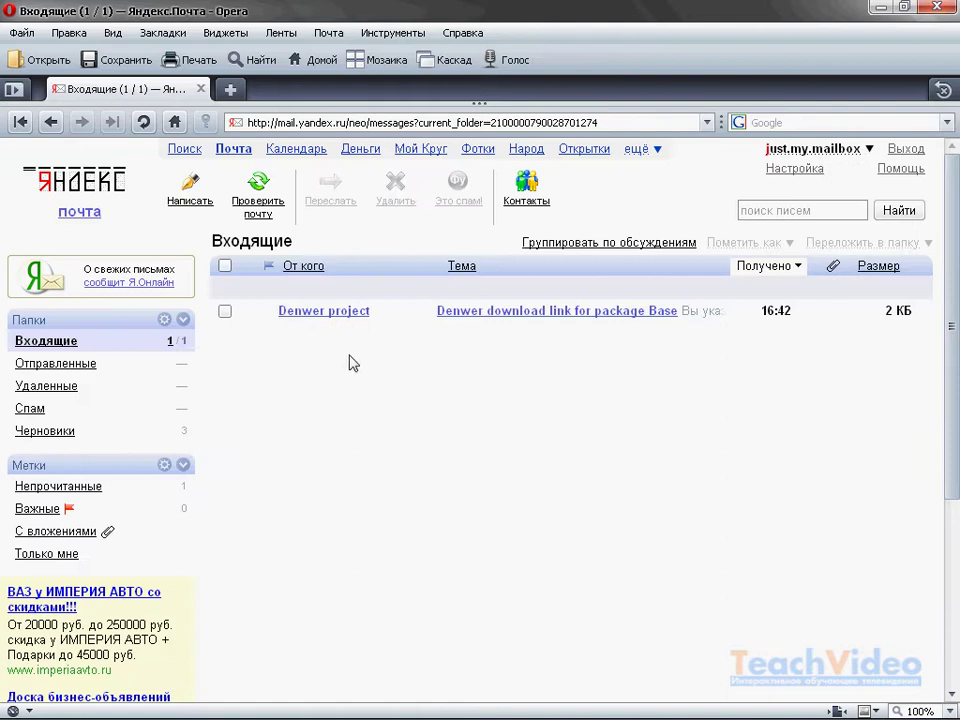
pyautogui.click(328, 312)
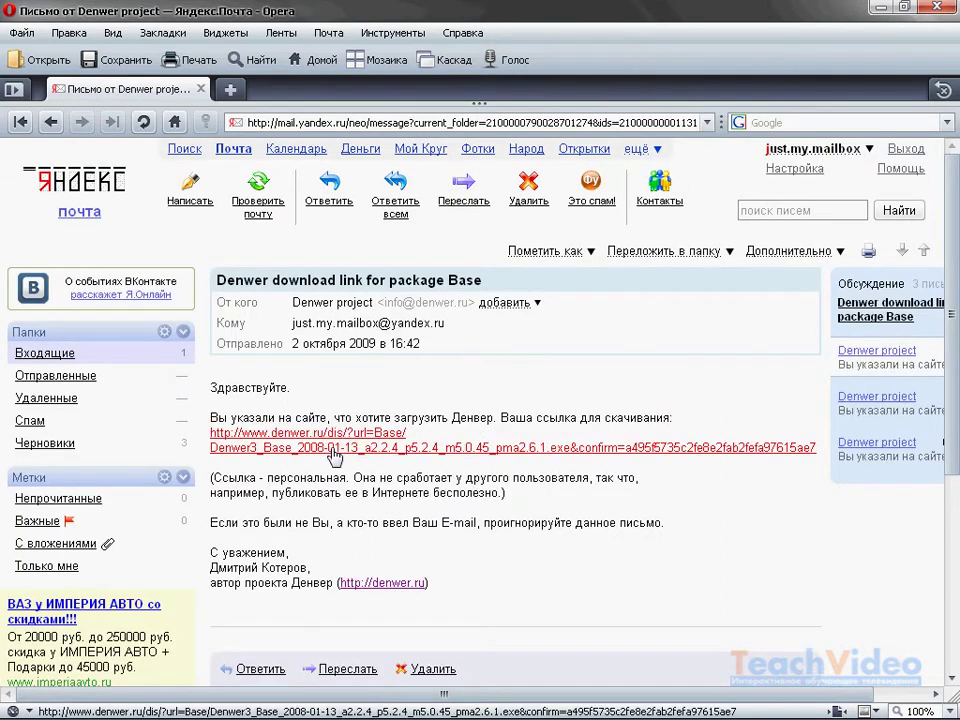
pyautogui.click(381, 449)
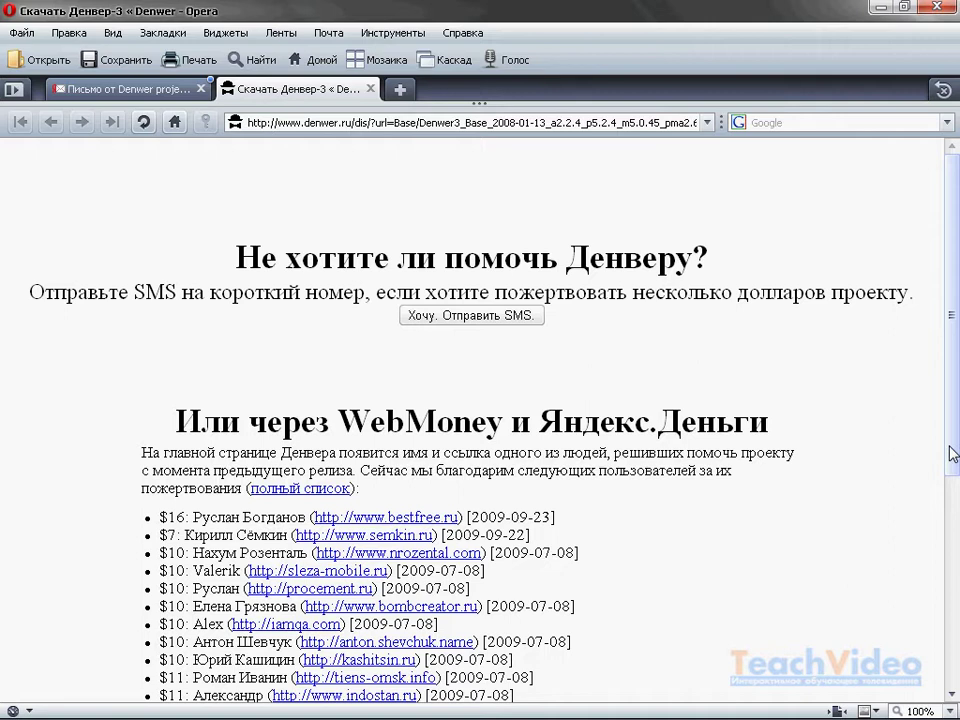
# - Start the download manually and save the Denwer3_Base installer into the D:\Denwer folder
pyautogui.scroll(-8, 951, 453)
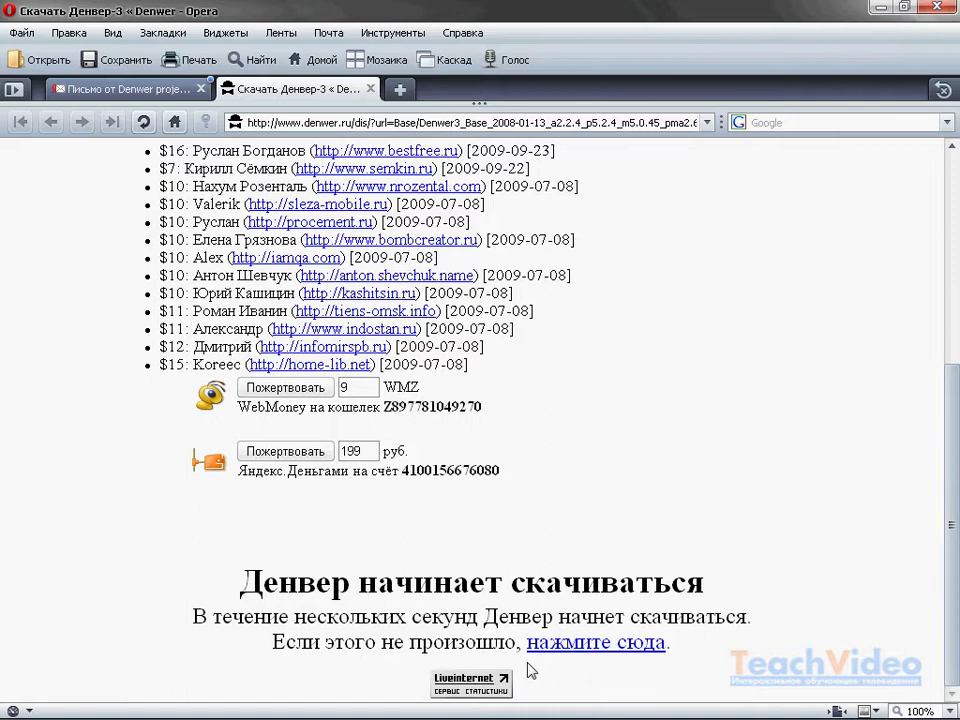
pyautogui.click(640, 645)
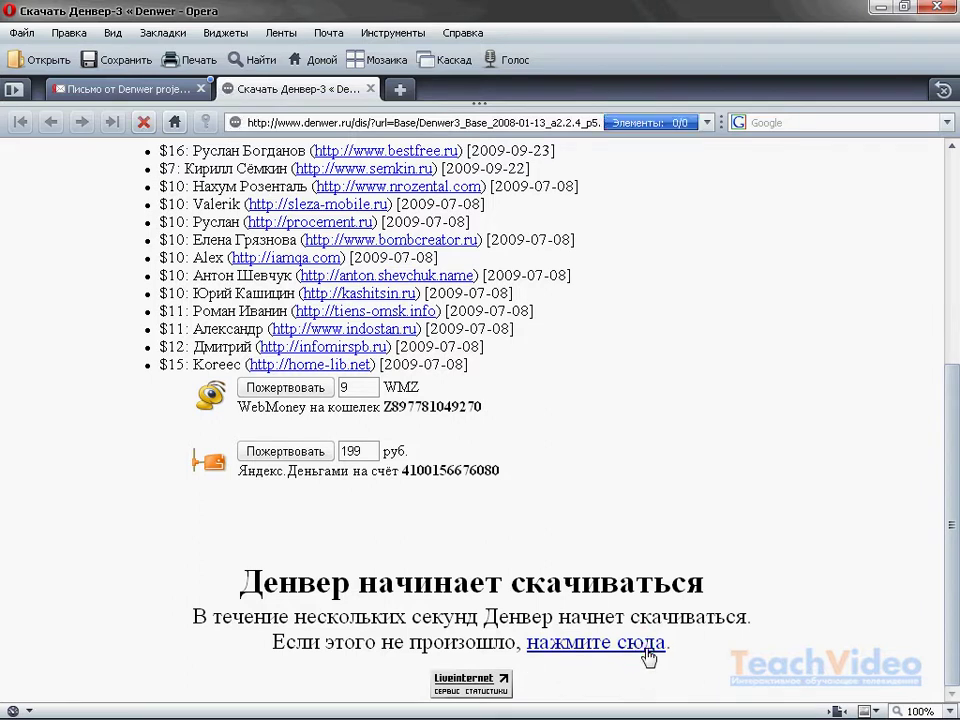
pyautogui.click(447, 440)
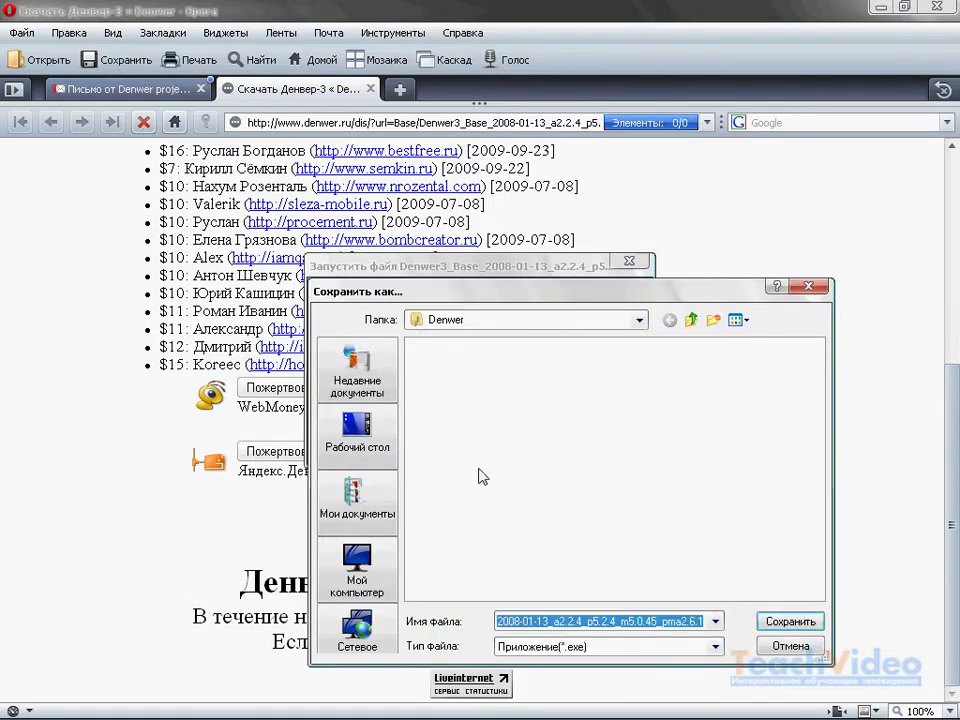
pyautogui.click(810, 624)
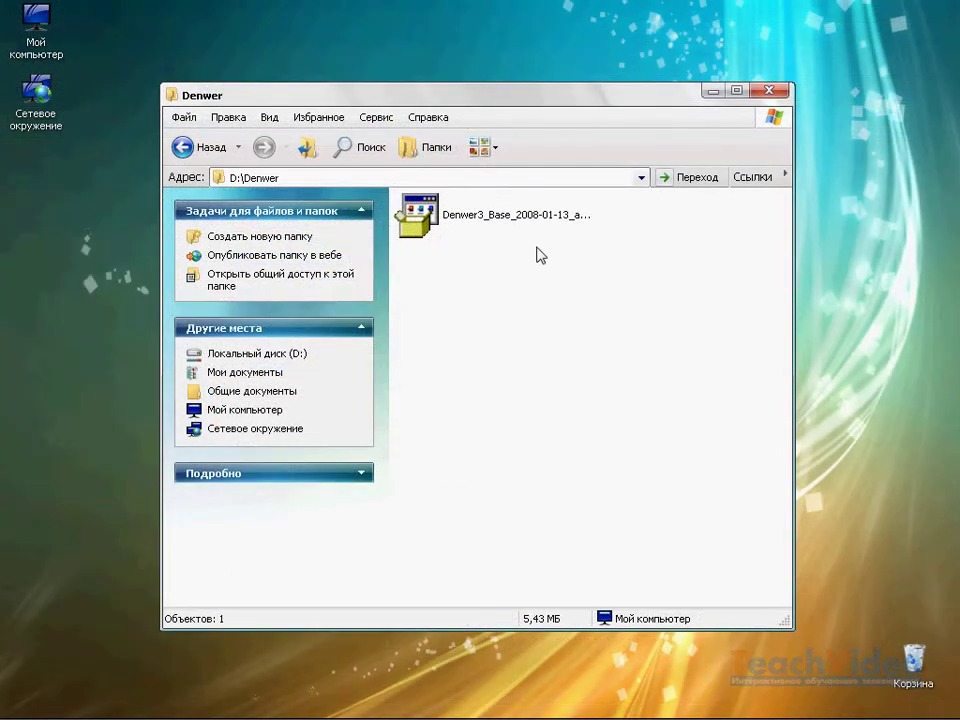
# - Launch the Denwer installer, confirm the base package, and continue past the notice and welcome message
pyautogui.doubleClick(524, 222)
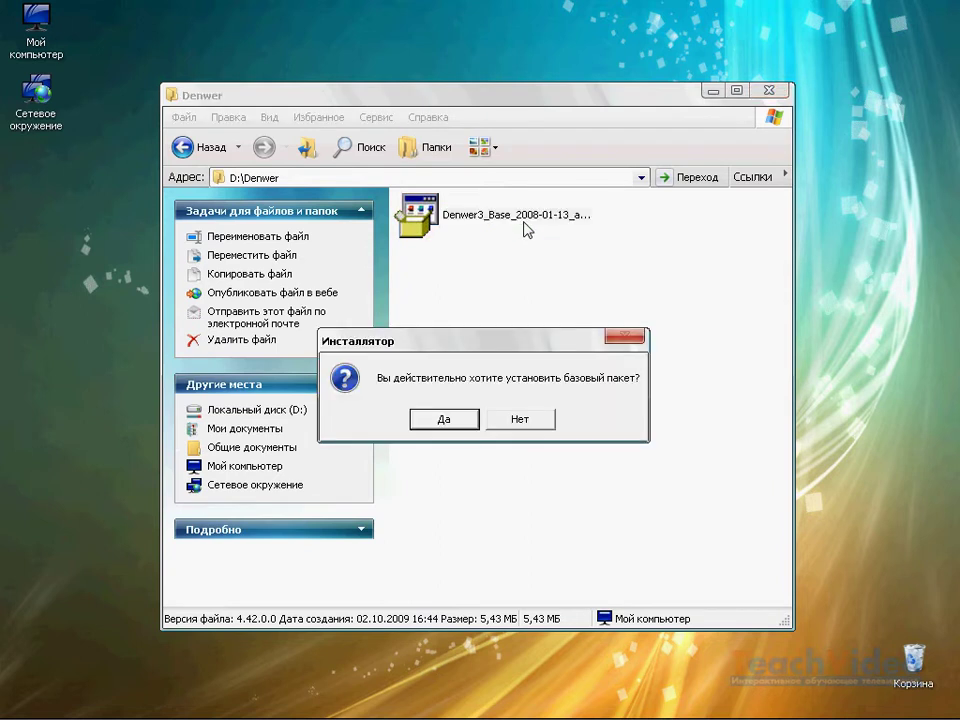
pyautogui.click(446, 421)
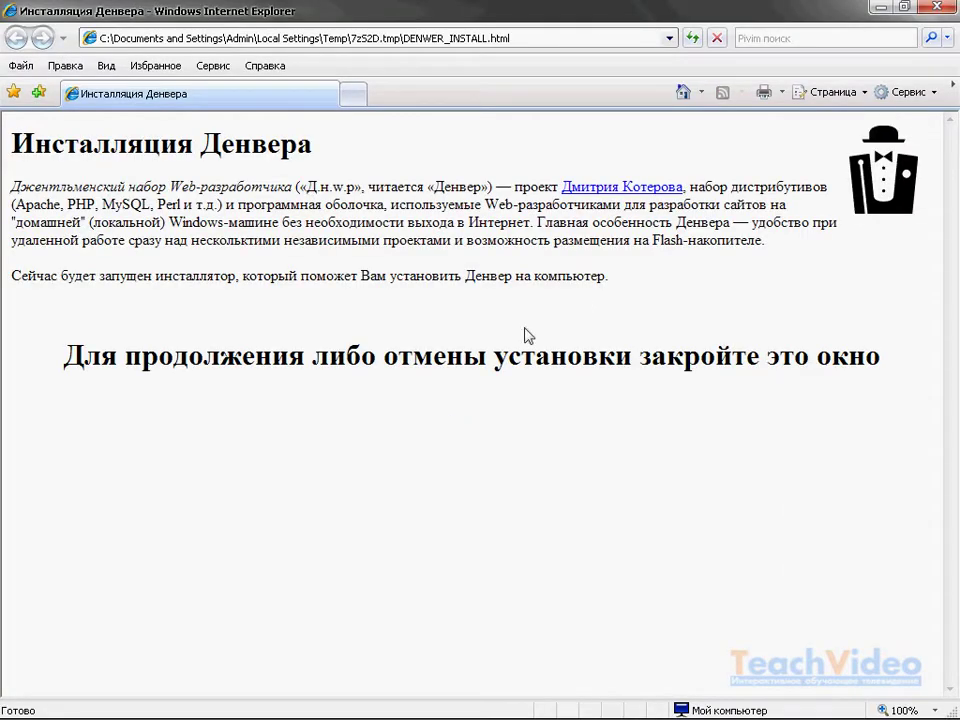
pyautogui.click(936, 9)
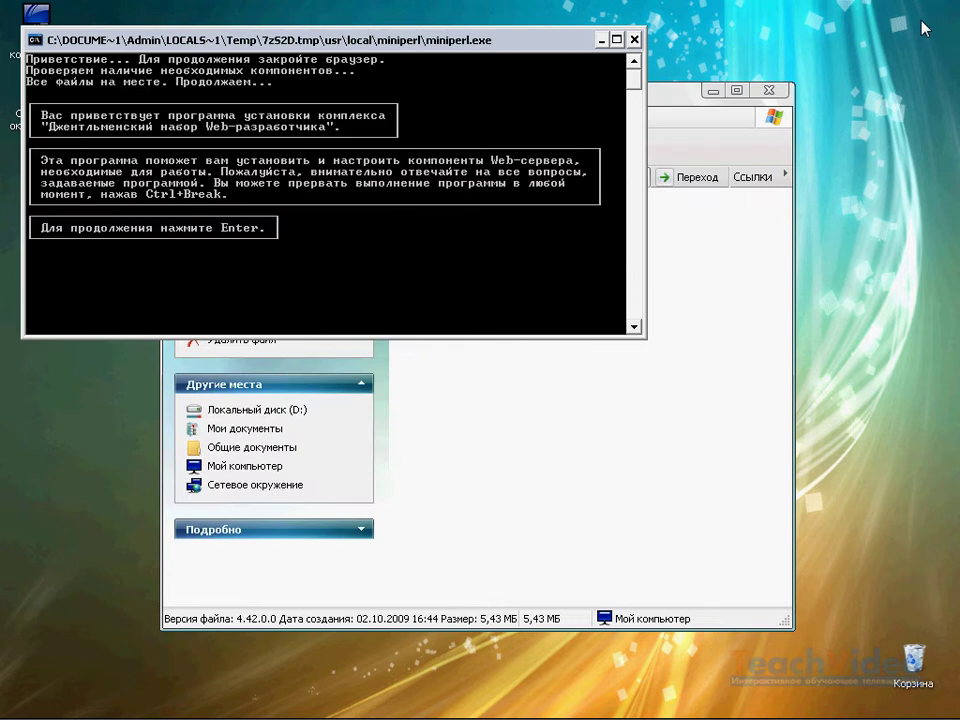
pyautogui.press('Return')
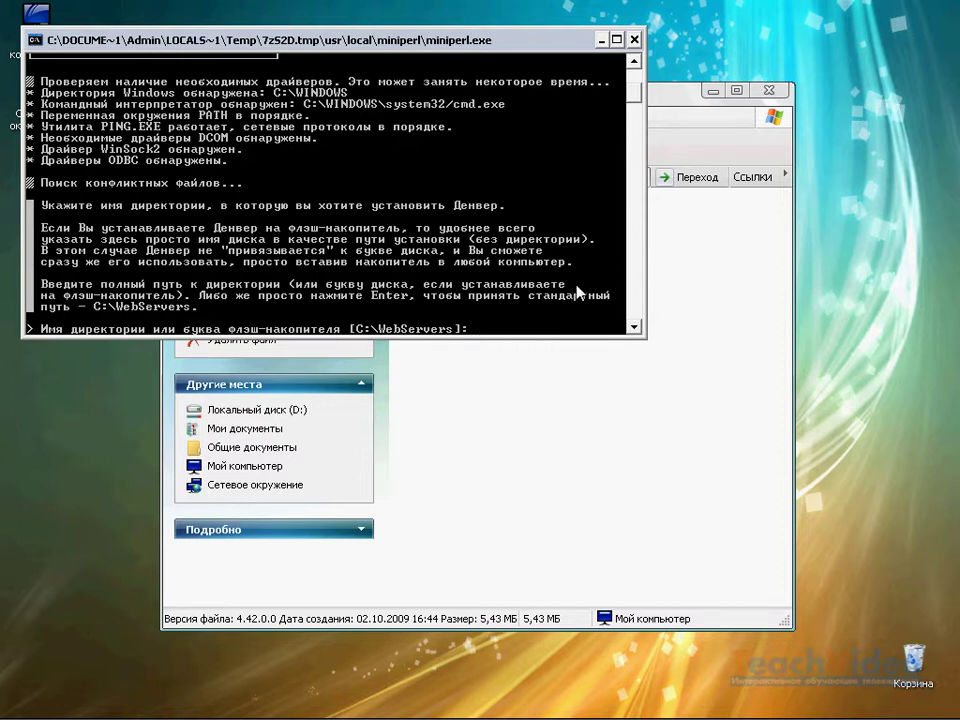
# - Keep the default C:\WebServers install directory and confirm it with y
pyautogui.write('D:\\NewServer')
pyautogui.press('BackSpace')
pyautogui.press('BackSpace')
pyautogui.press('BackSpace')
pyautogui.press('BackSpace')
pyautogui.press('BackSpace')
pyautogui.press('BackSpace')
pyautogui.press('BackSpace')
pyautogui.press('BackSpace')
pyautogui.press('BackSpace')
pyautogui.press('BackSpace')
pyautogui.press('BackSpace')
pyautogui.press('BackSpace')
pyautogui.write('H:\\')
pyautogui.press('BackSpace')
pyautogui.press('BackSpace')
pyautogui.press('BackSpace')
pyautogui.press('Return')
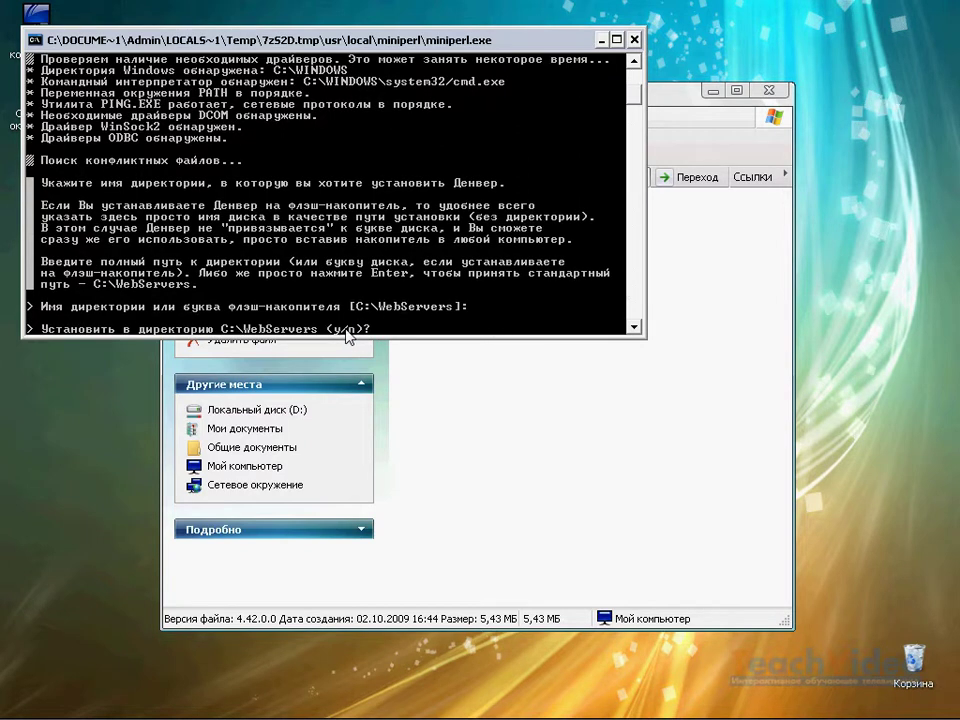
pyautogui.write('y')
pyautogui.press('Return')
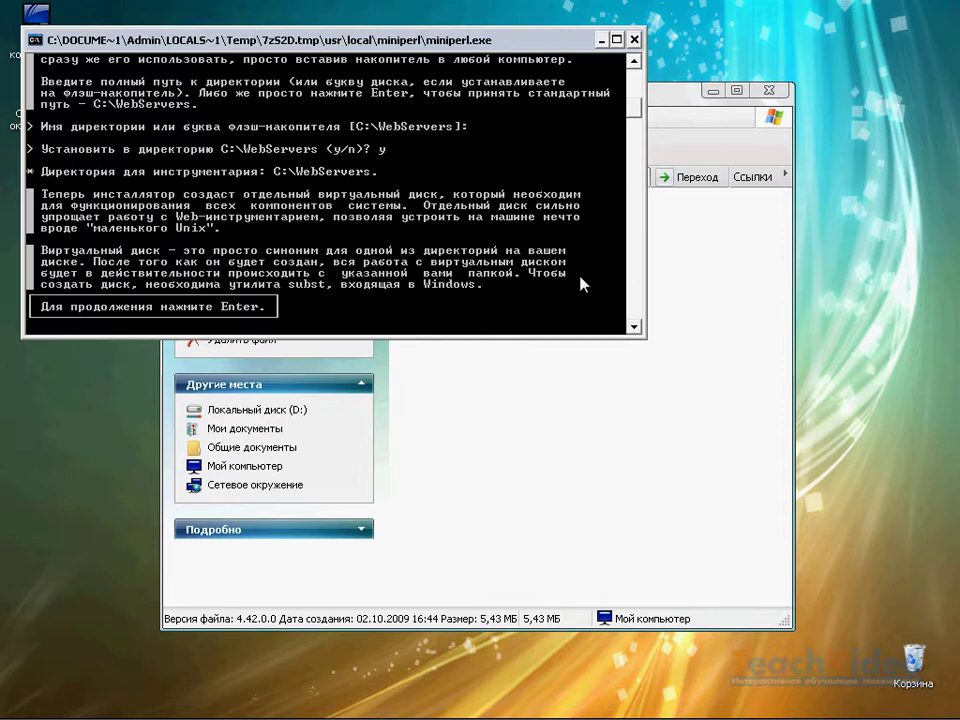
# - Accept Z as the virtual disk letter and start copying files
pyautogui.press('Return')
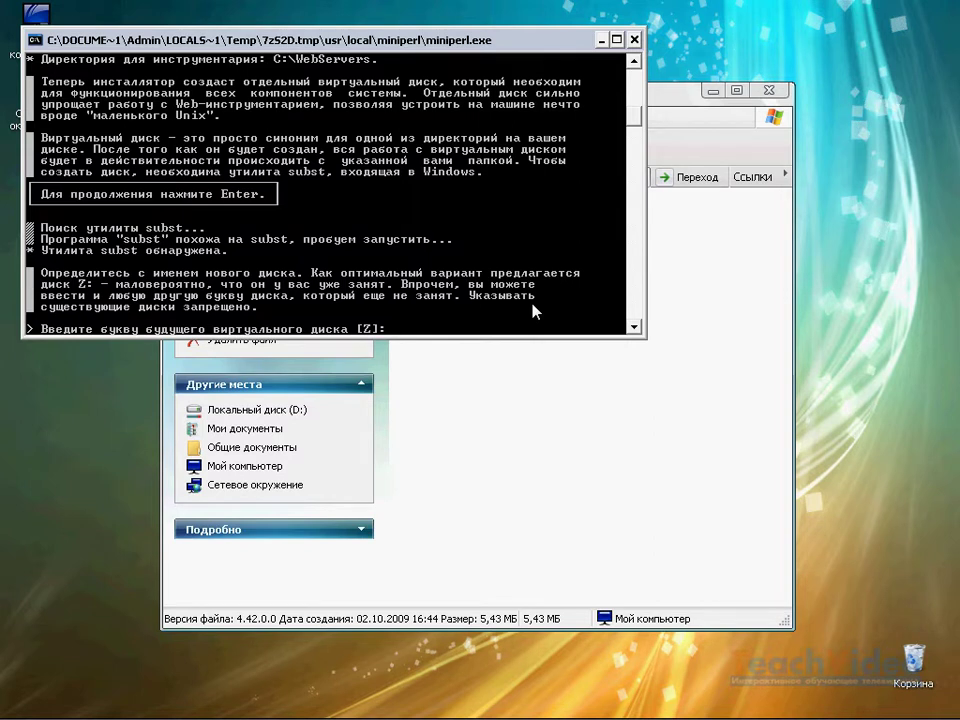
pyautogui.press('Return')
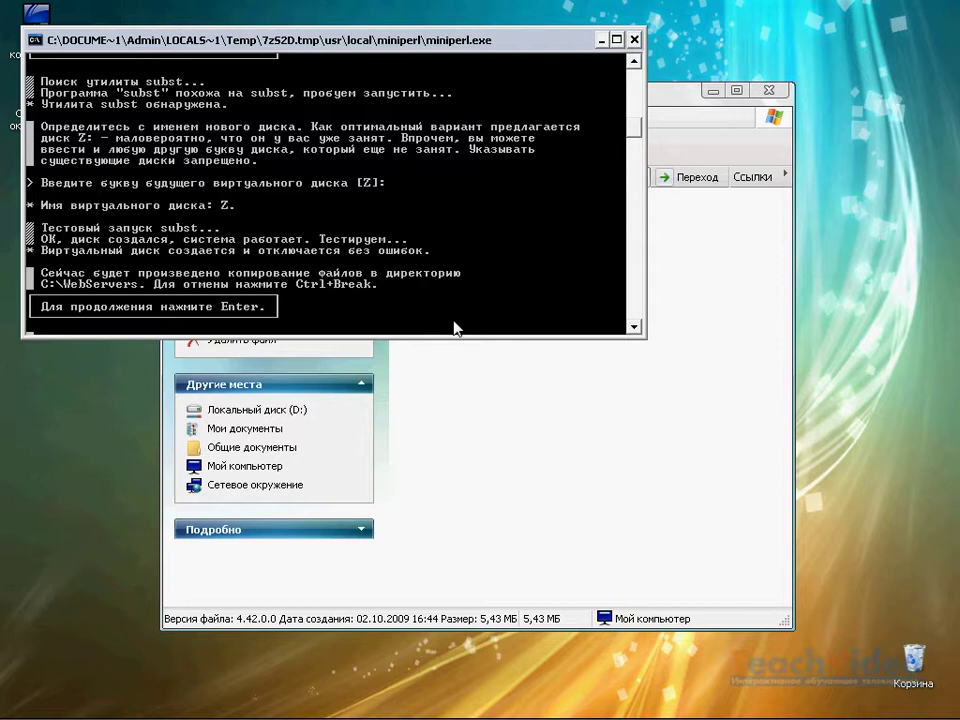
pyautogui.press('Return')
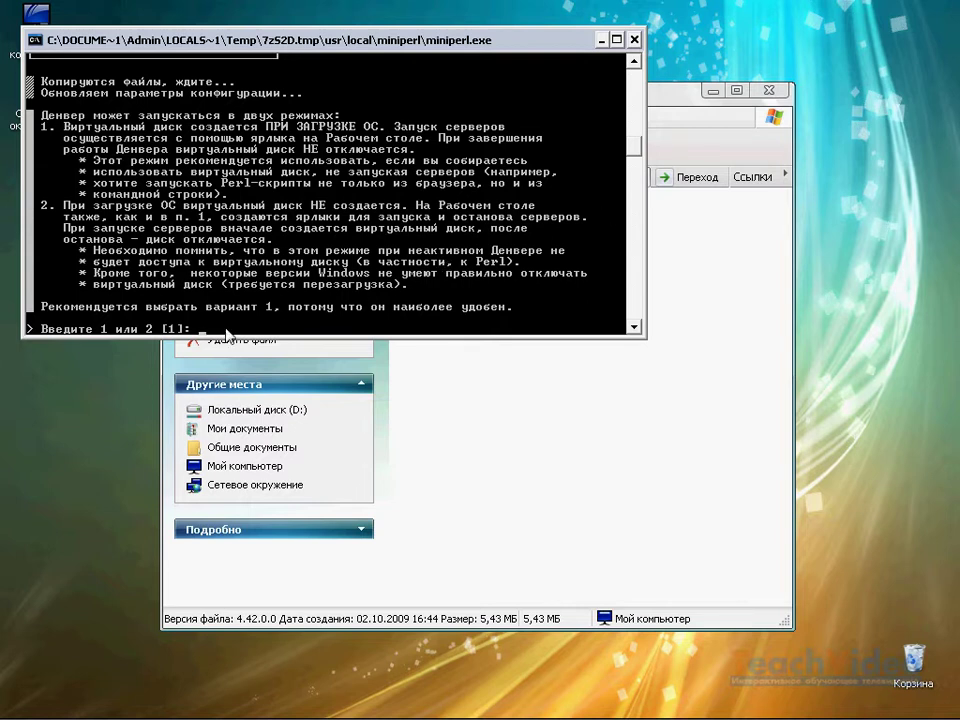
# - Choose startup mode 1 for the virtual disk and answer y to creating desktop shortcuts
pyautogui.write('1')
pyautogui.press('Return')
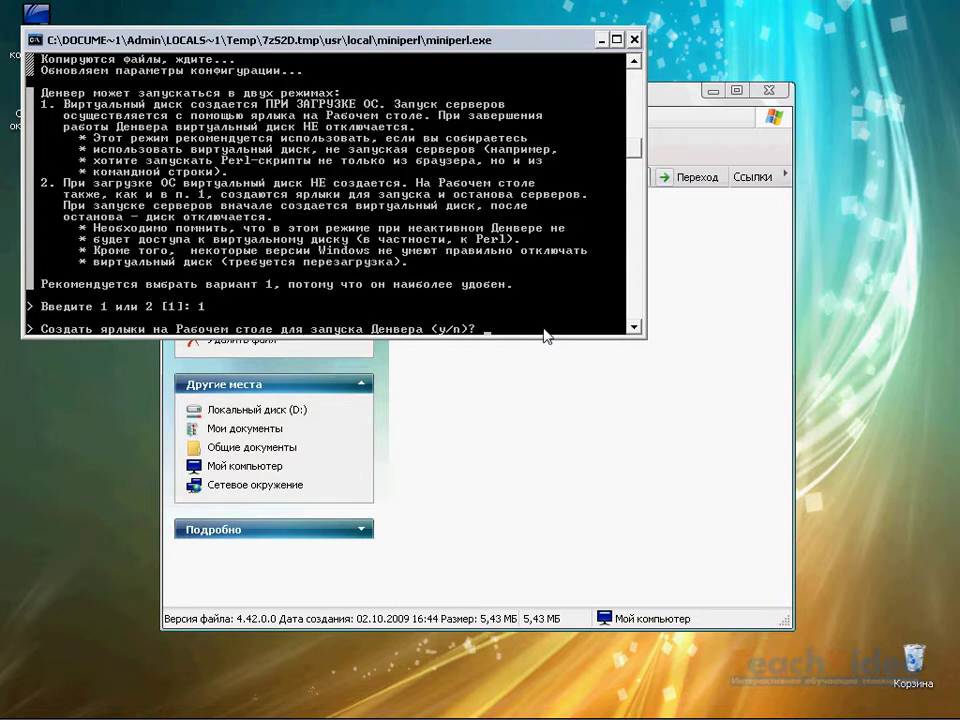
pyautogui.write('y')
# - Confirm shortcut creation and point out the Start, Restart and Stop Denwer desktop icons
pyautogui.press('Return')
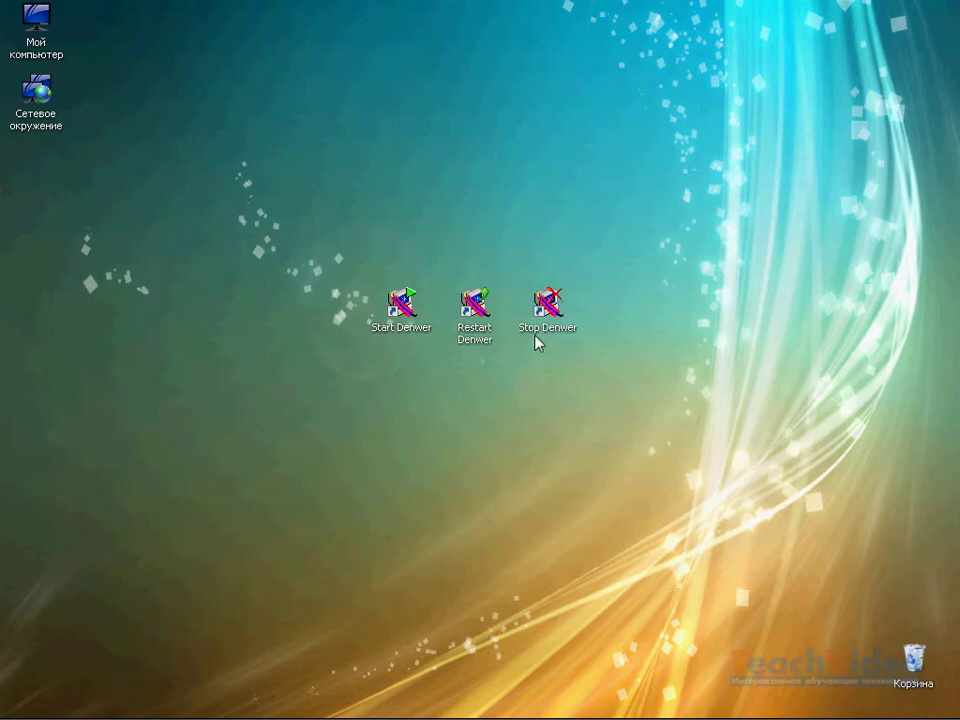
pyautogui.click(406, 333)
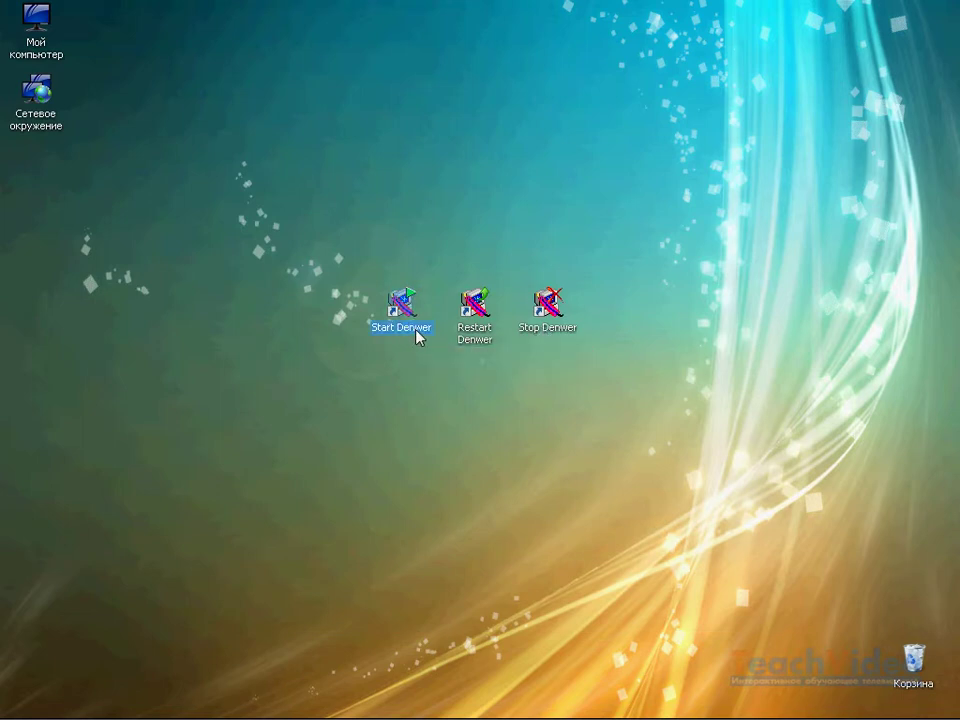
pyautogui.click(477, 336)
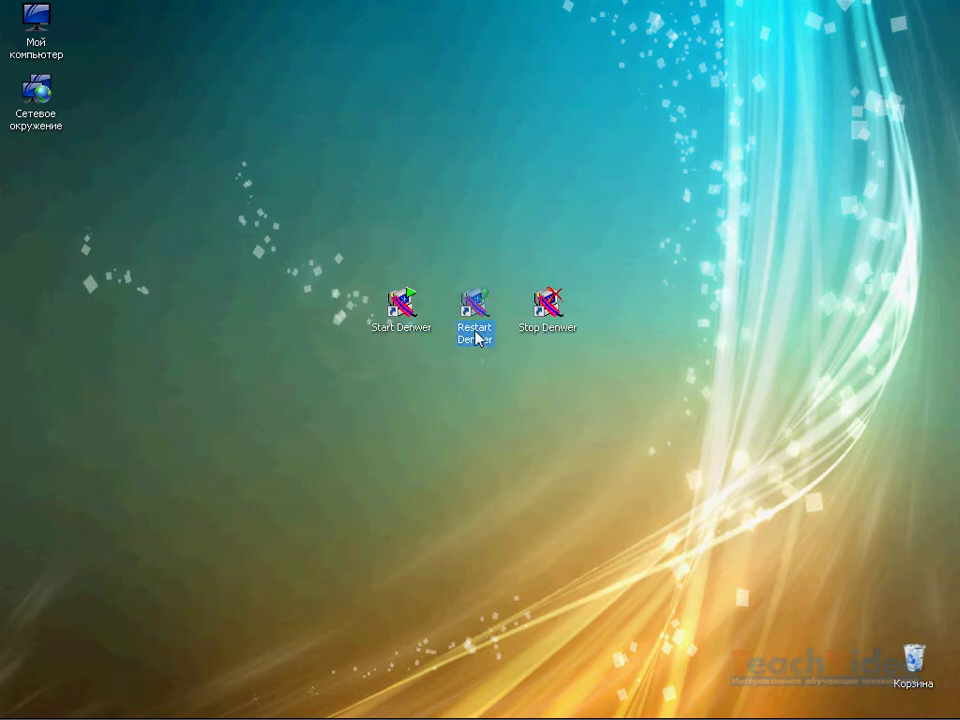
pyautogui.click(535, 335)
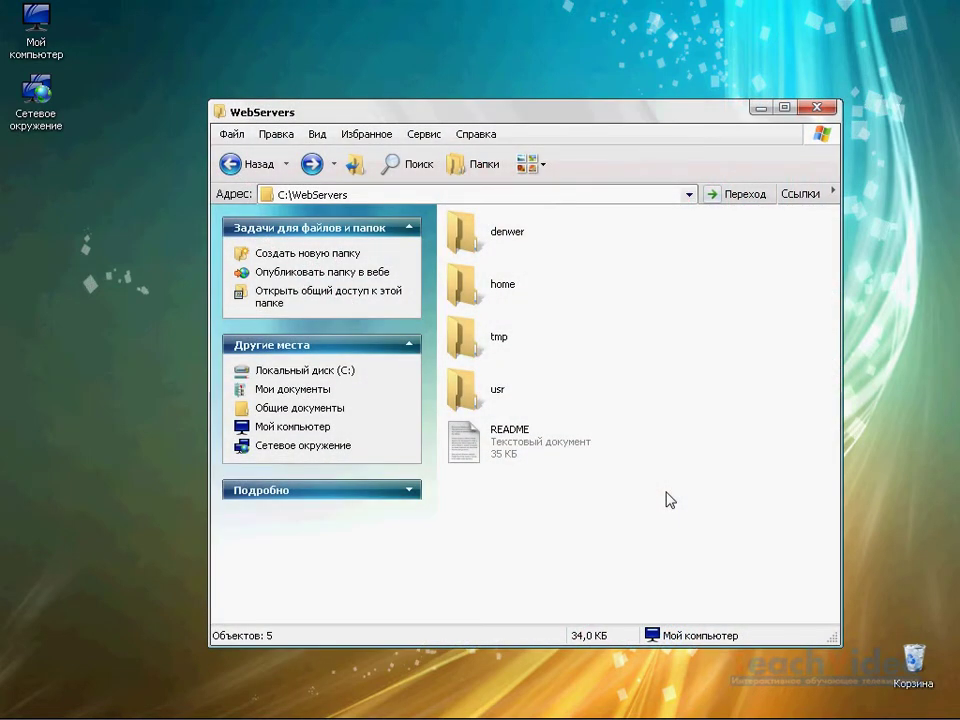
# - Browse the denwer folder inside C:\WebServers, then launch the server with the Start Denwer shortcut
pyautogui.click(387, 193)
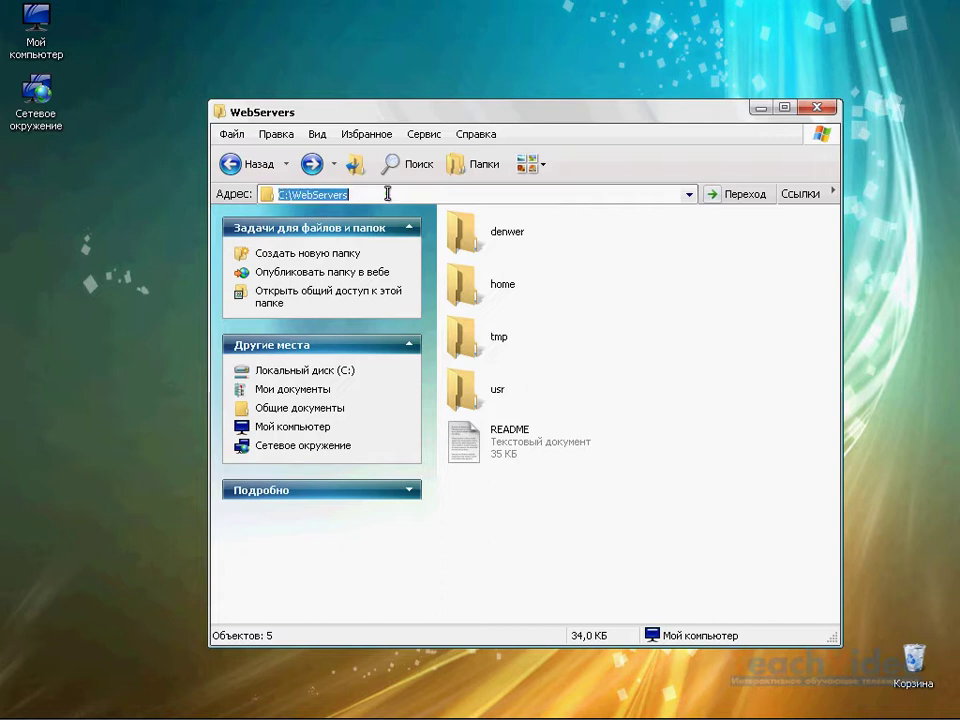
pyautogui.doubleClick(491, 235)
pyautogui.scroll(-3, 553, 330)
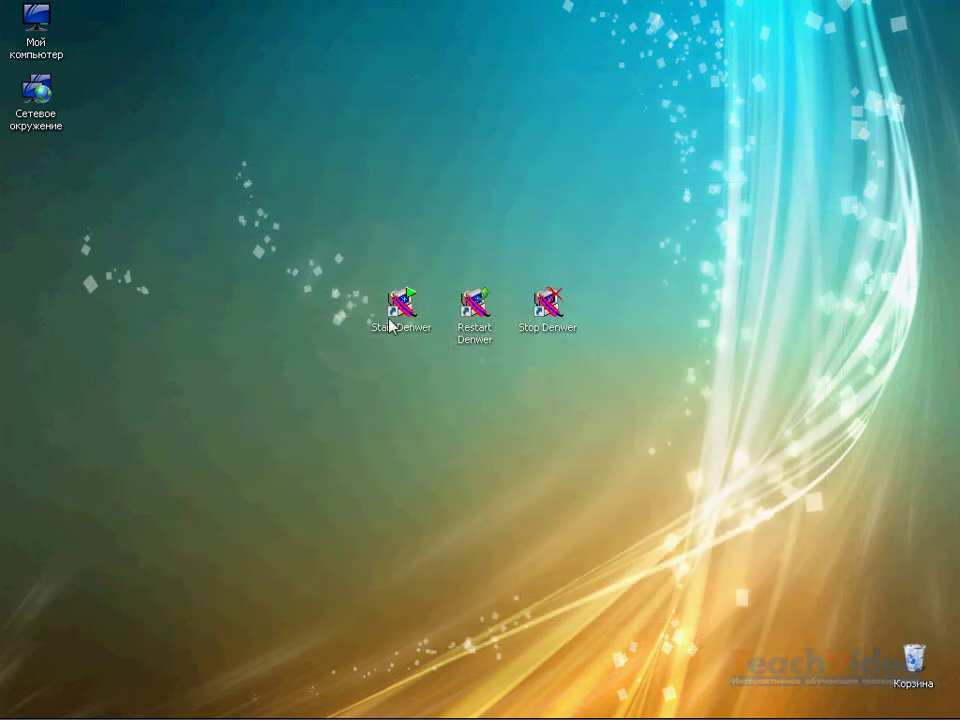
pyautogui.doubleClick(398, 306)
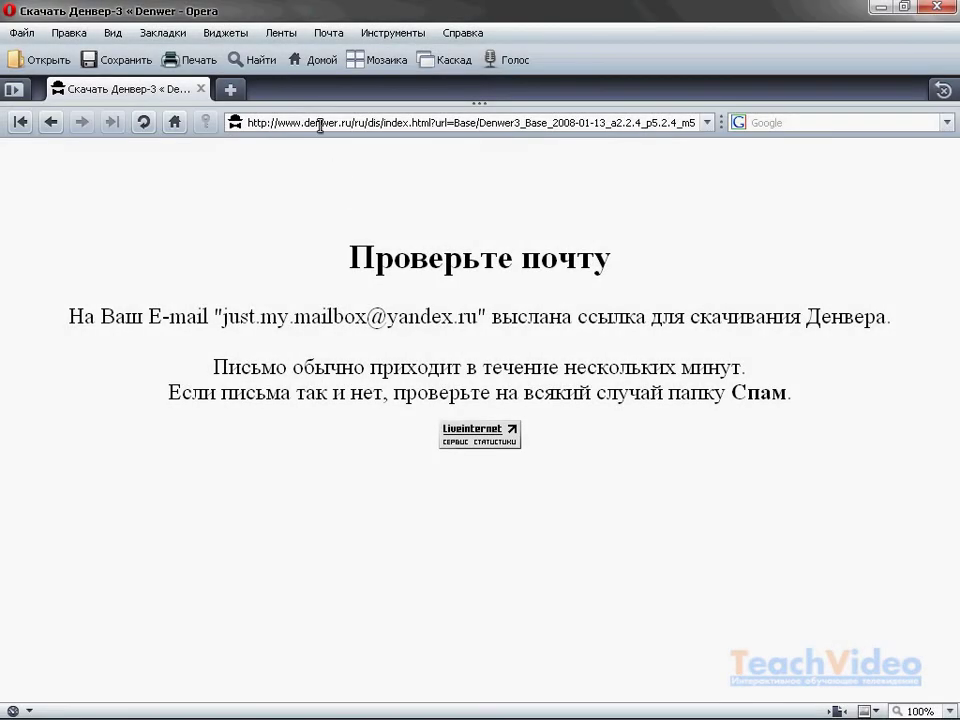
pyautogui.click(320, 123)
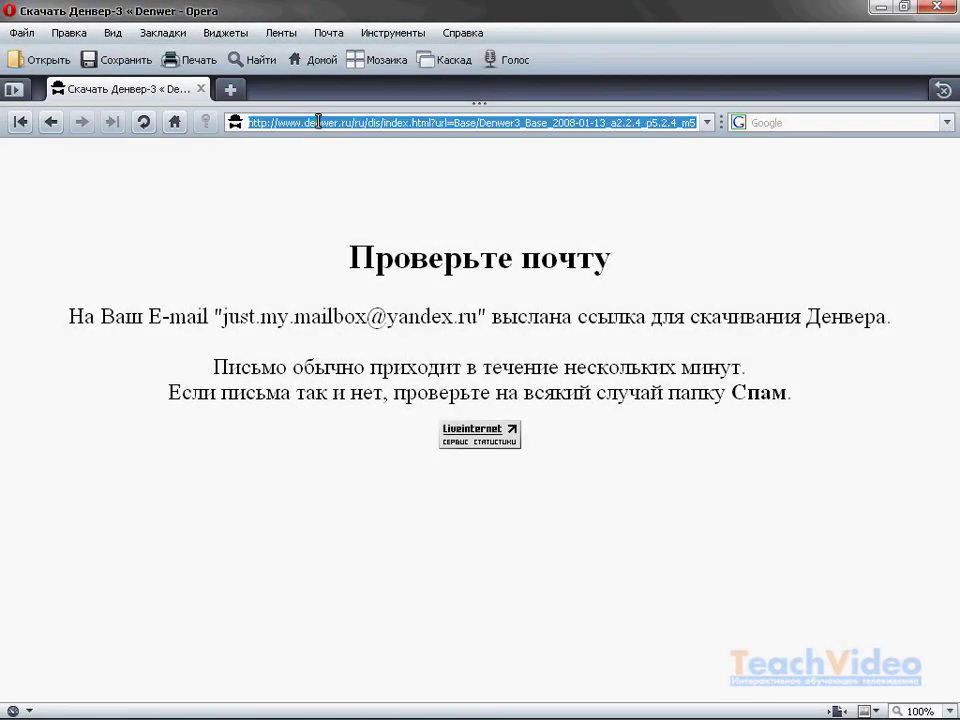
pyautogui.write('LOCAL')
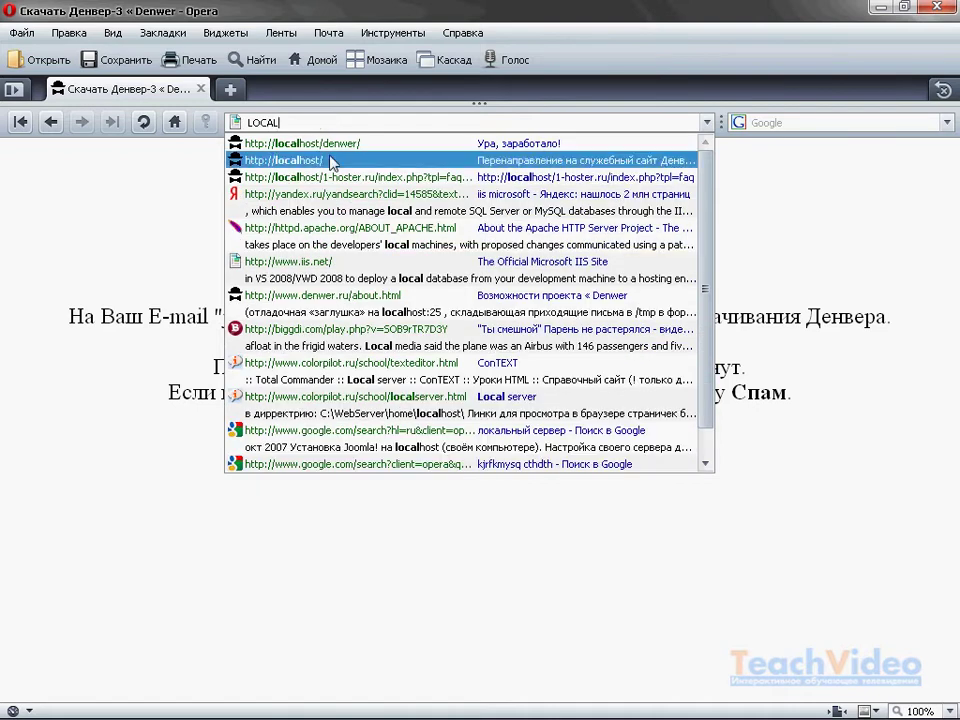
pyautogui.click(329, 160)
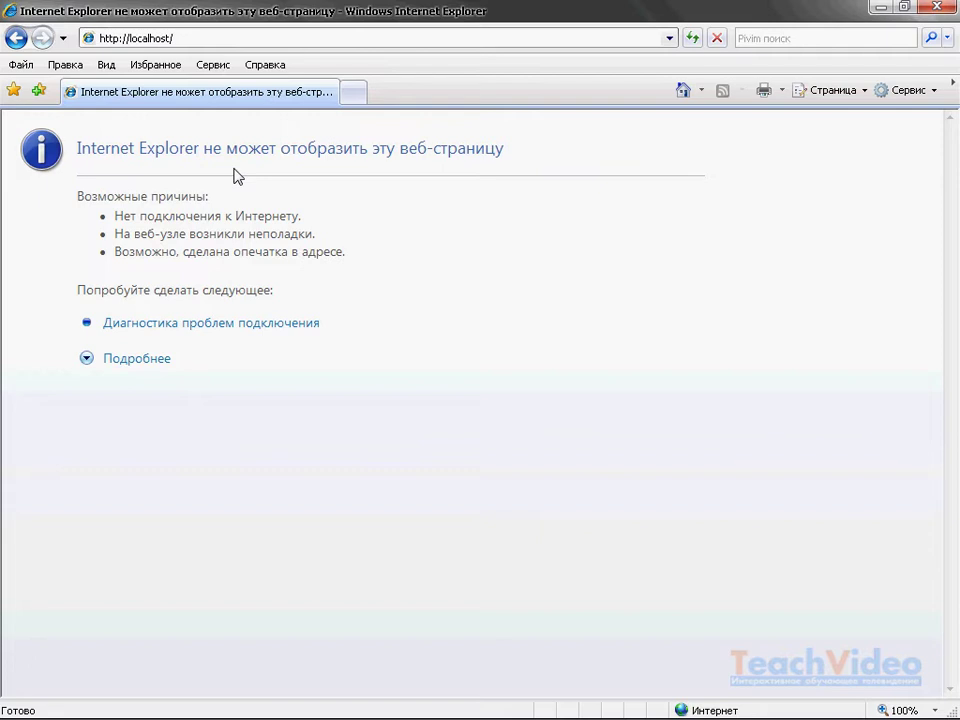
pyautogui.click(222, 65)
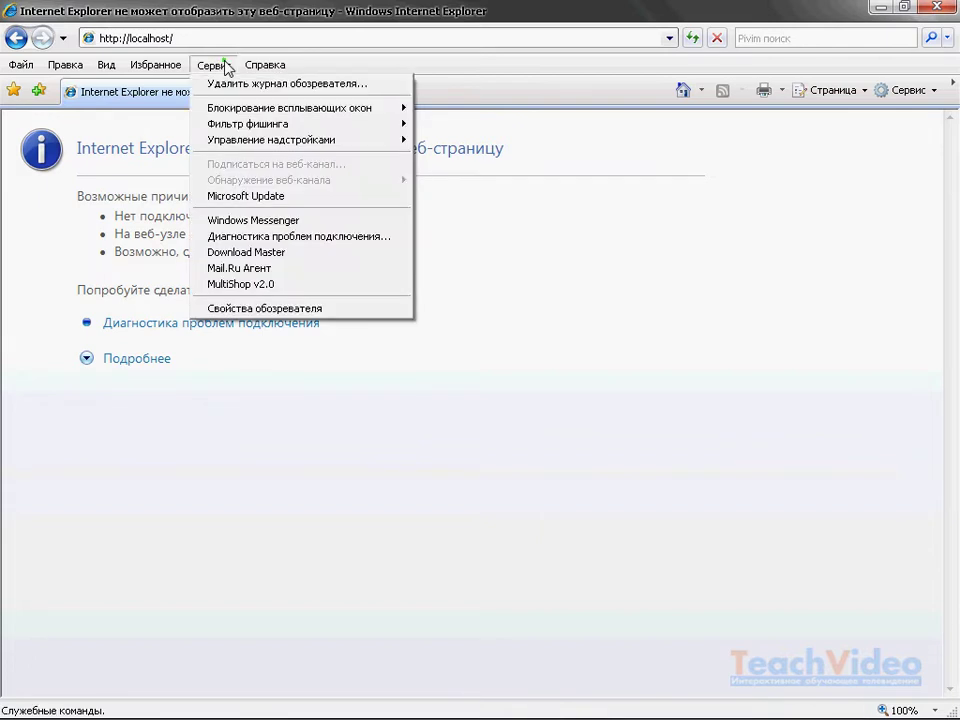
pyautogui.click(265, 309)
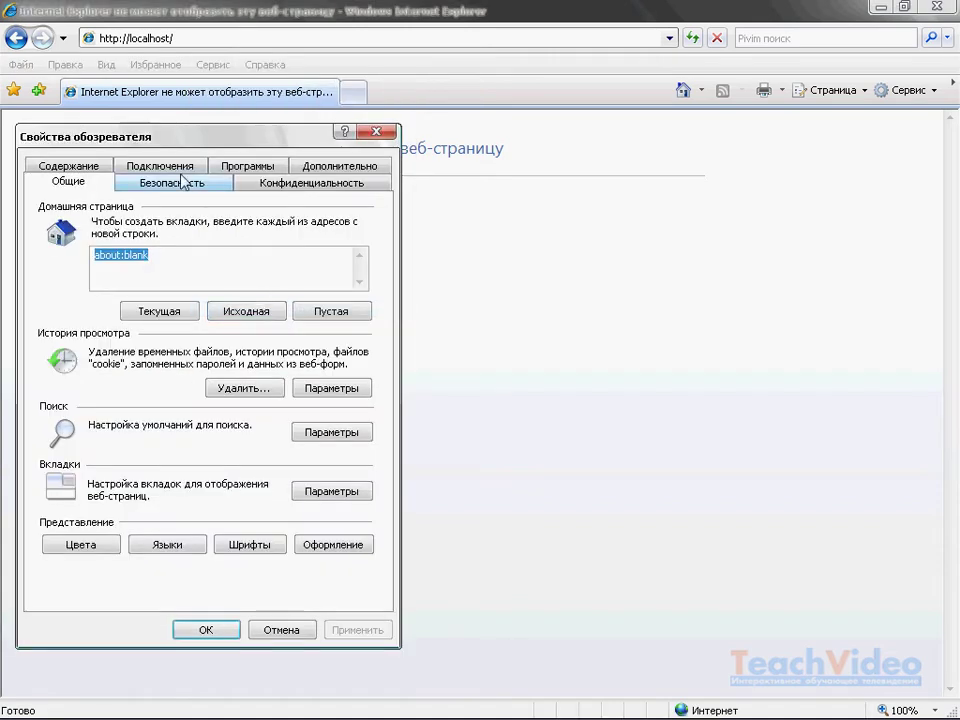
# - In Подключения > Настройка сети, untick Использовать прокси-сервер and confirm with OK
pyautogui.click(176, 172)
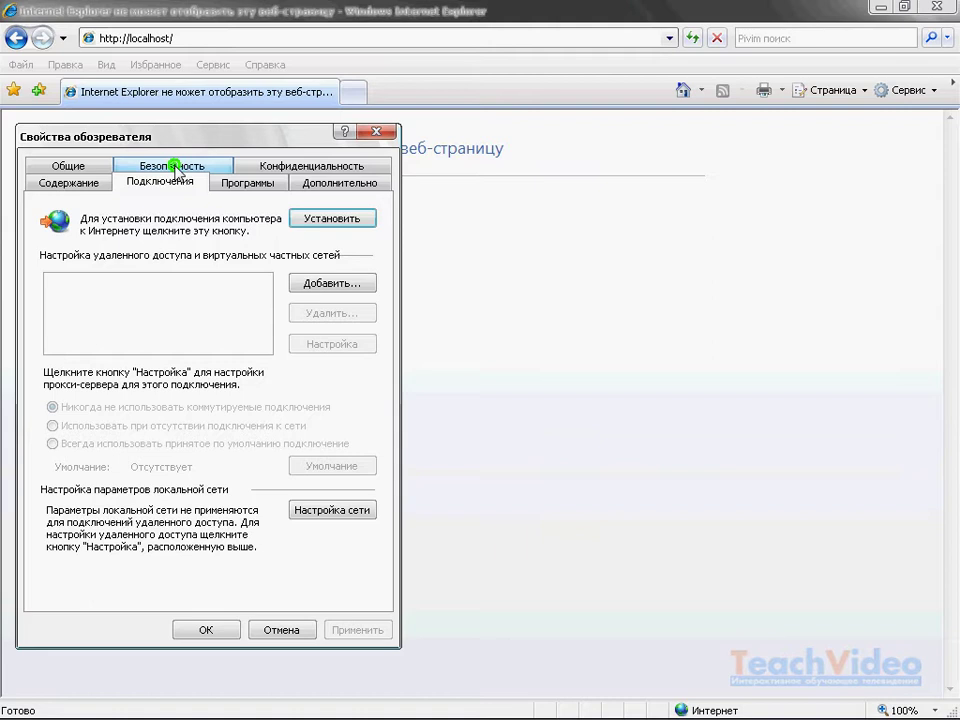
pyautogui.click(327, 514)
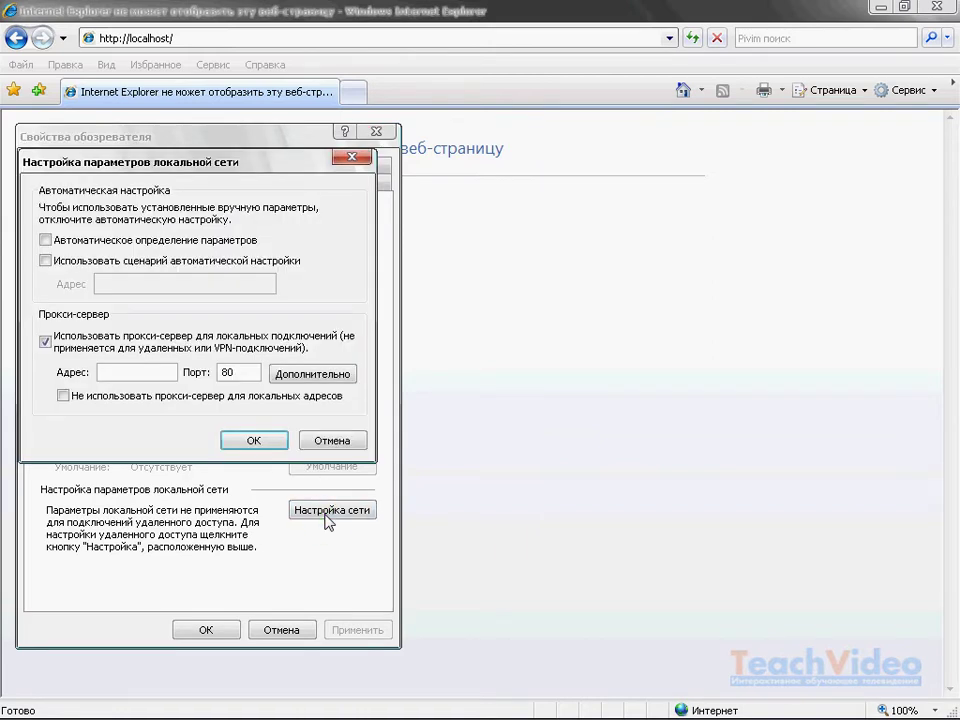
pyautogui.click(45, 341)
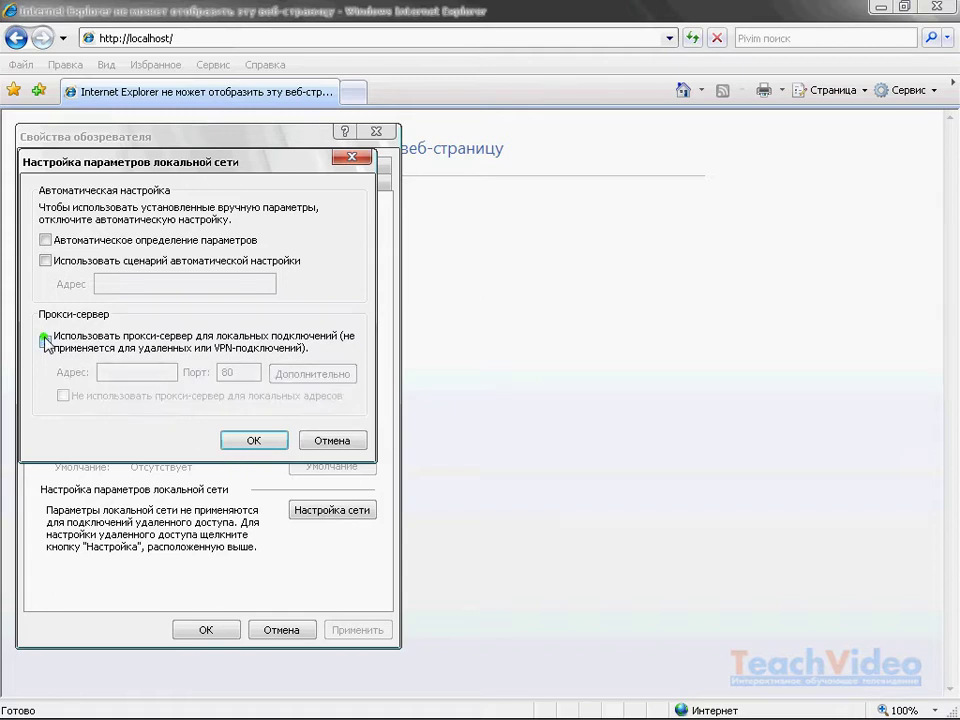
pyautogui.click(240, 443)
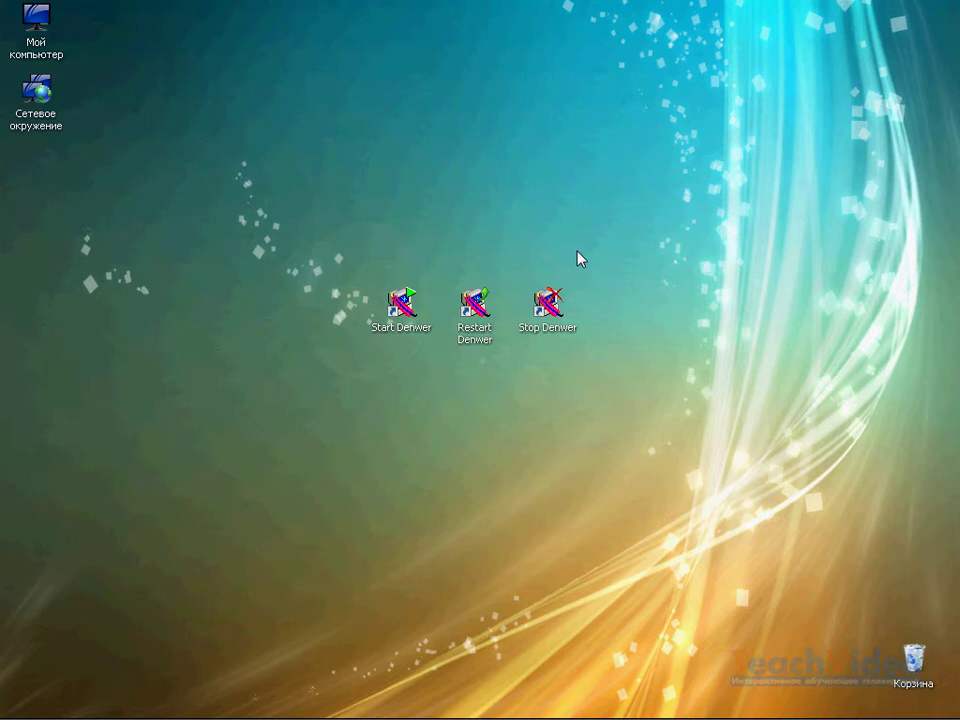
# - Open the C:\WINDOWS folder via My Computer and Local Disk (C:)
pyautogui.doubleClick(38, 40)
pyautogui.doubleClick(488, 383)
pyautogui.scroll(-3, 488, 383)
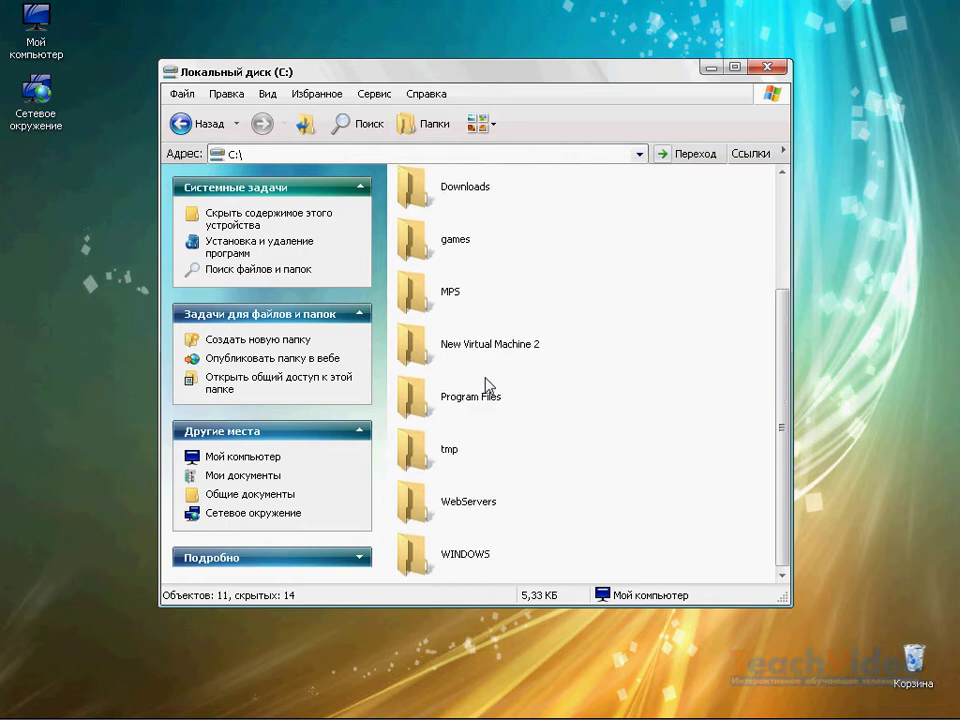
pyautogui.doubleClick(480, 553)
pyautogui.scroll(-5, 478, 552)
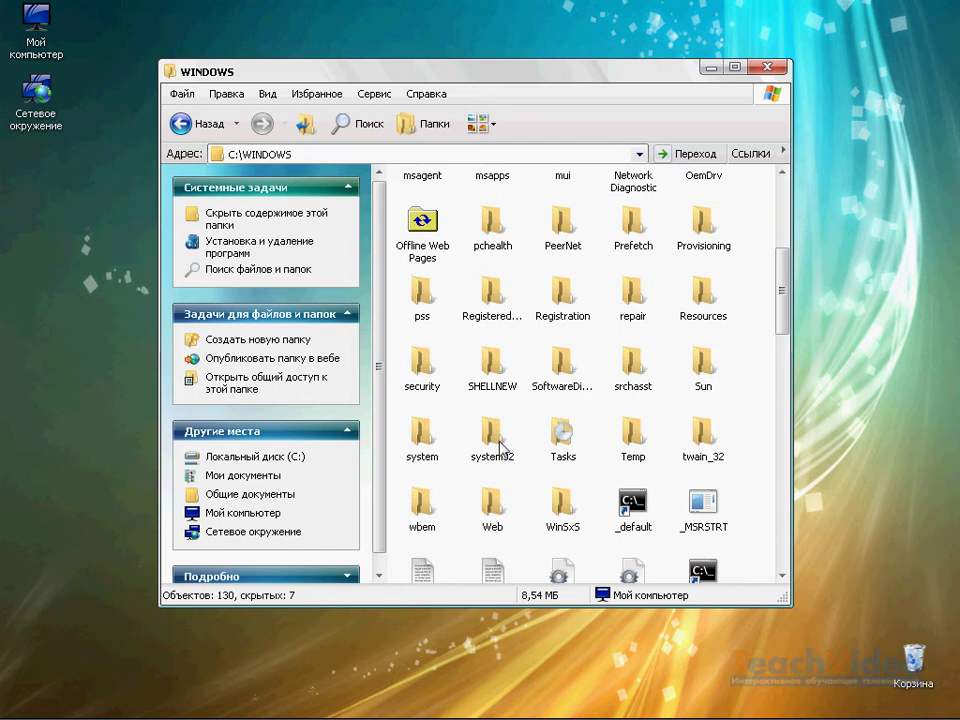
# - Navigate into system32\drivers\etc
pyautogui.doubleClick(497, 452)
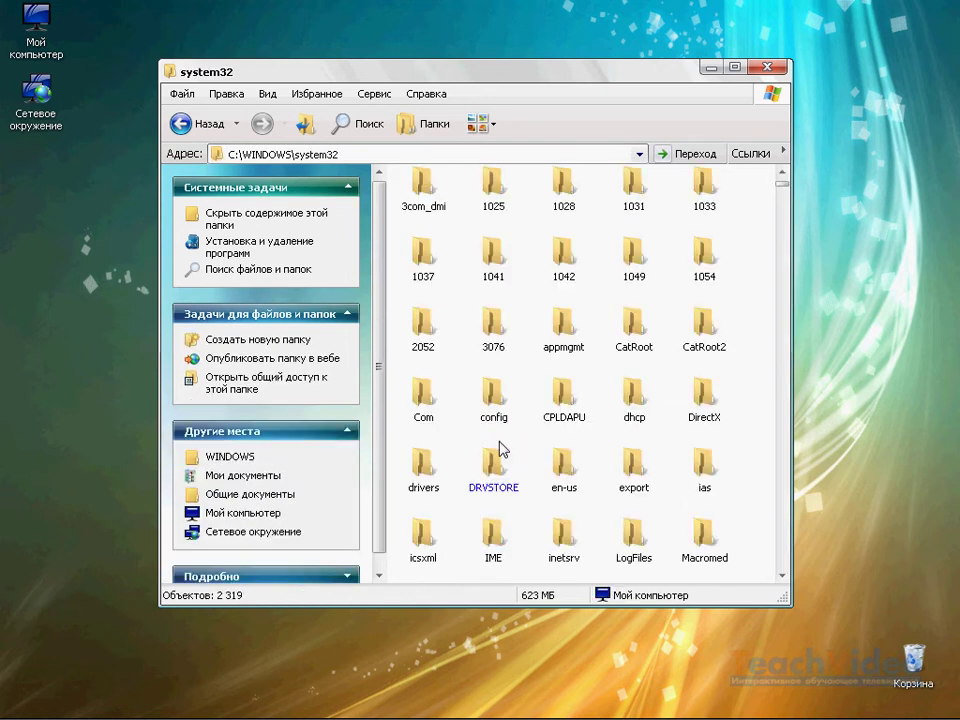
pyautogui.doubleClick(424, 461)
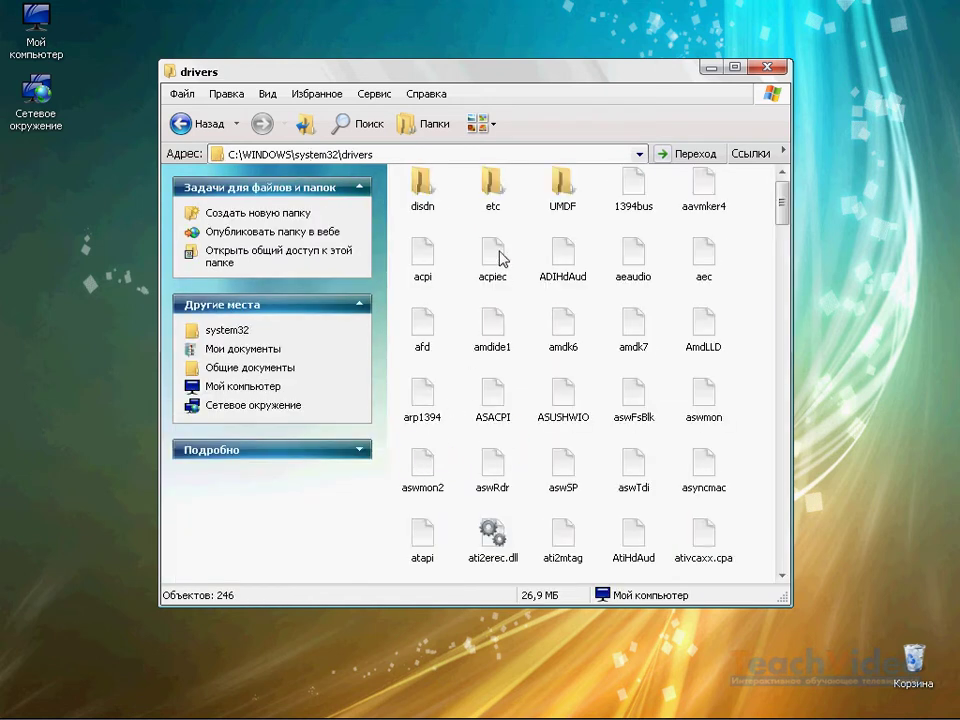
pyautogui.doubleClick(496, 202)
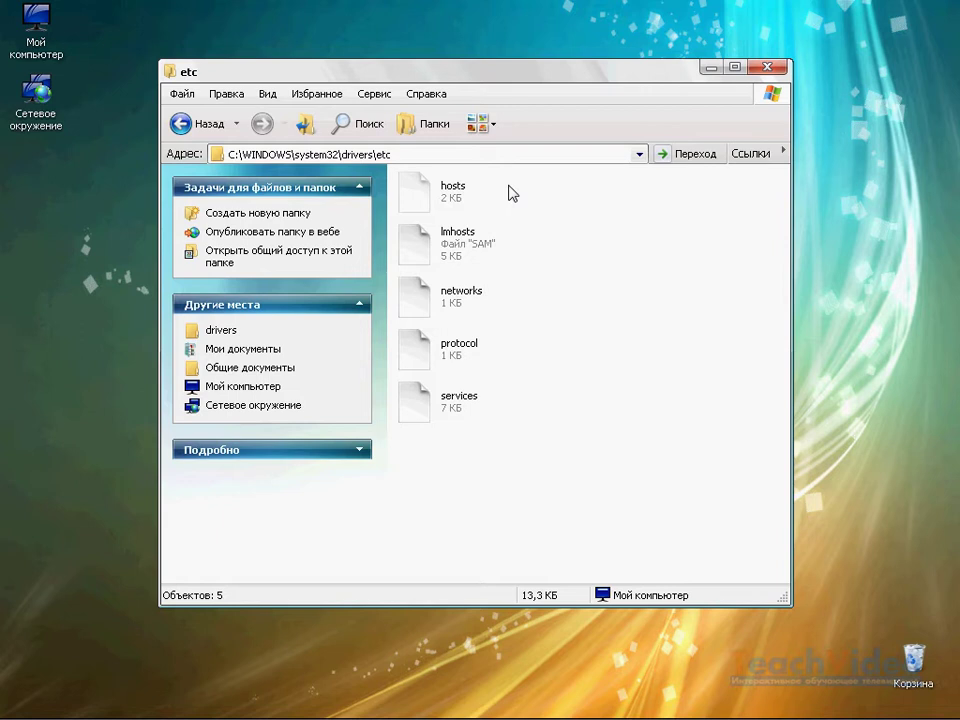
# - Clear the hosts file's Только чтение and Скрытый attributes in its properties and apply
pyautogui.rightClick(441, 197)
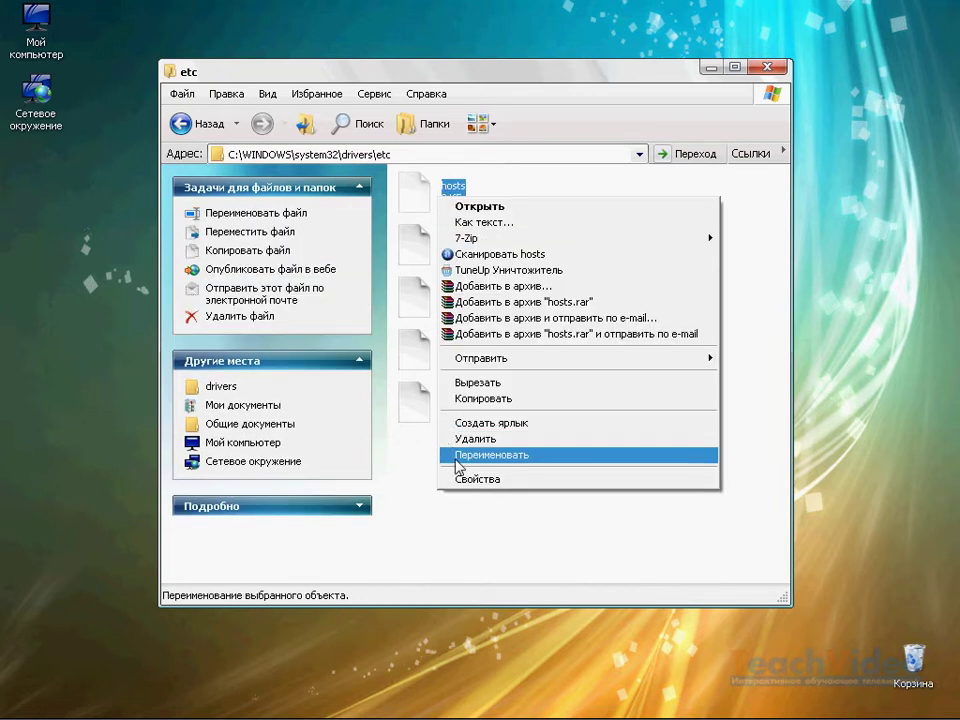
pyautogui.click(460, 480)
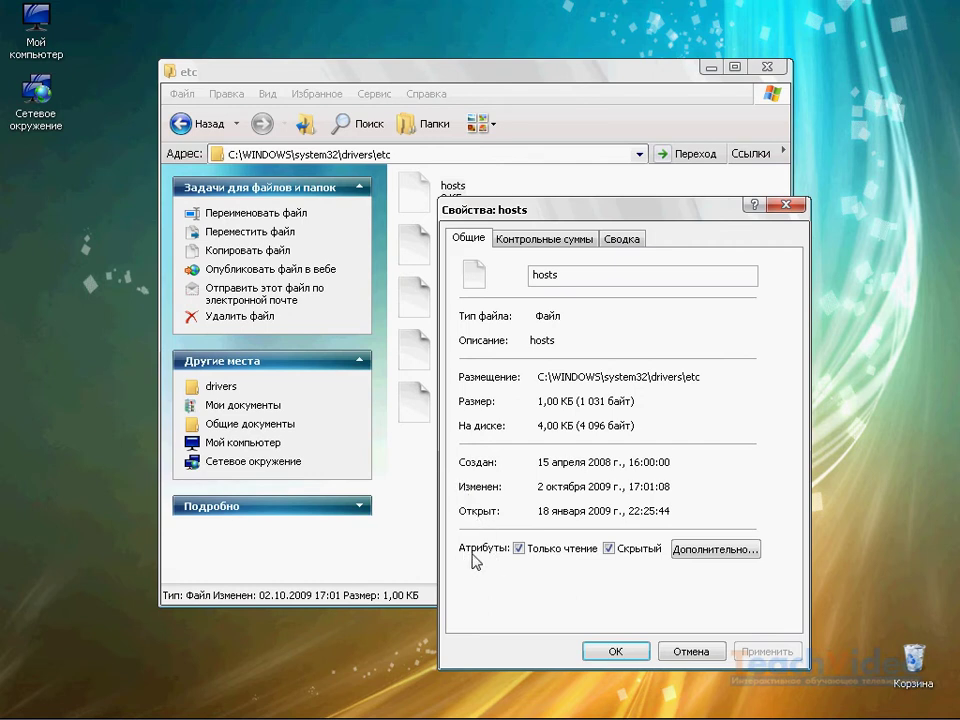
pyautogui.click(527, 550)
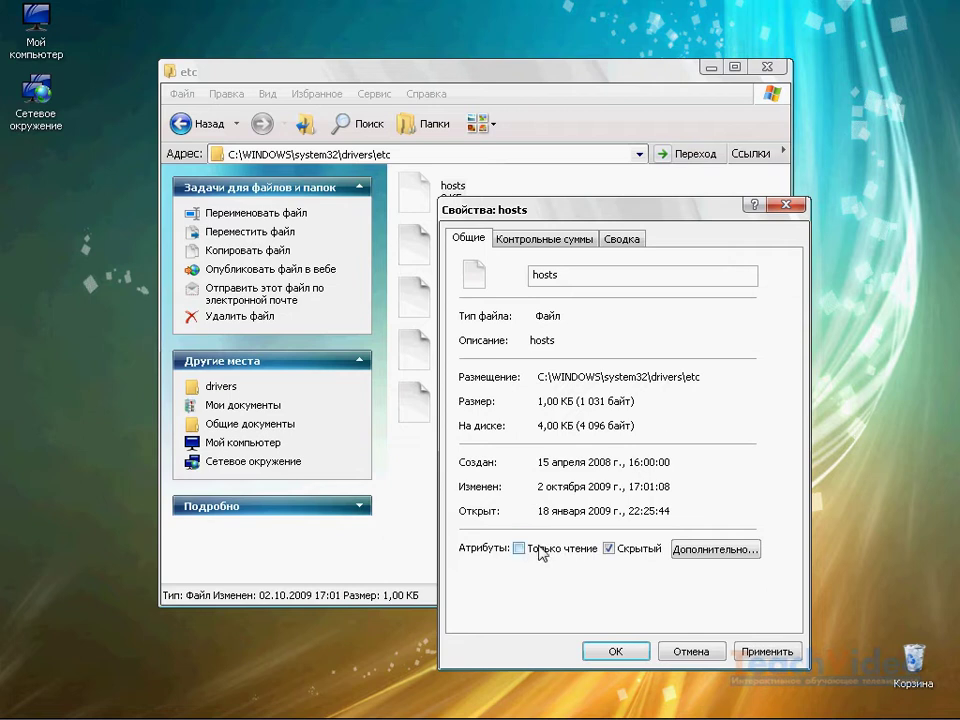
pyautogui.click(609, 548)
pyautogui.click(745, 652)
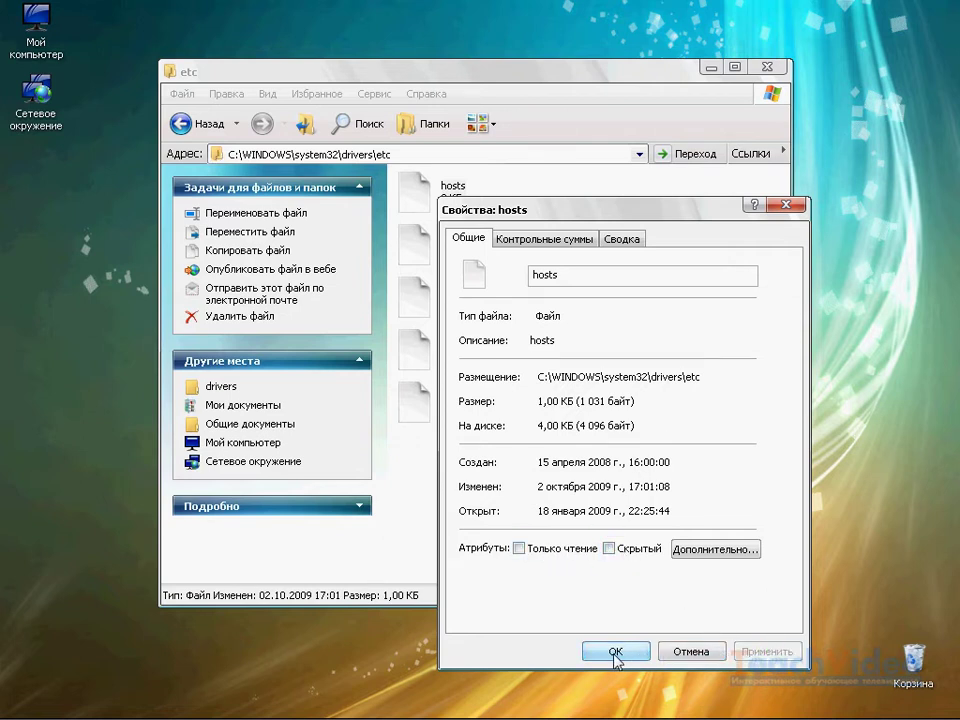
pyautogui.click(615, 652)
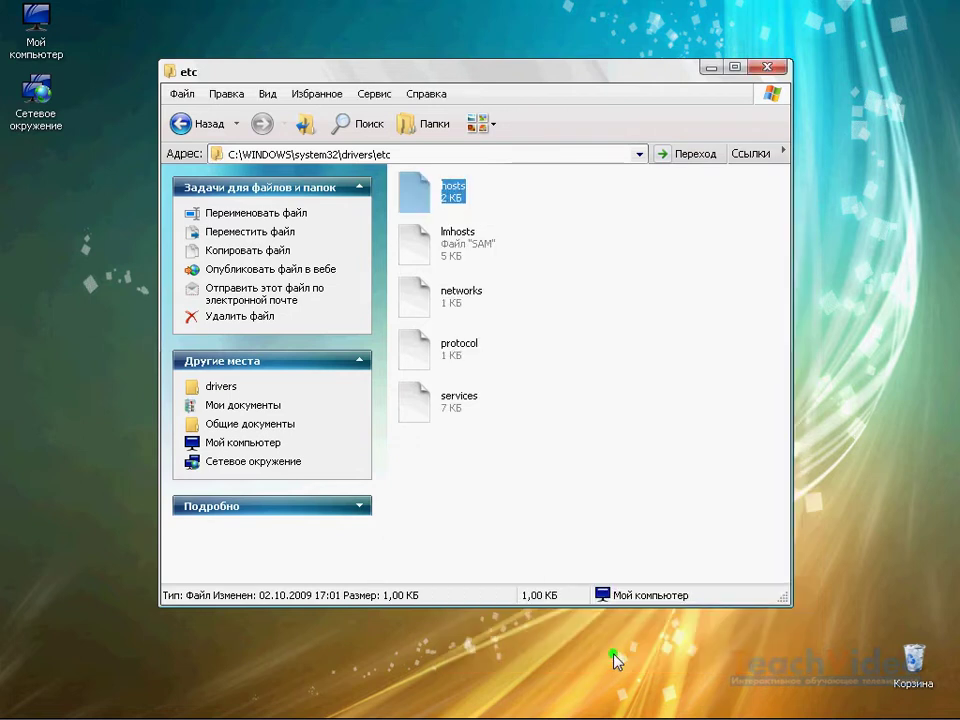
pyautogui.click(593, 474)
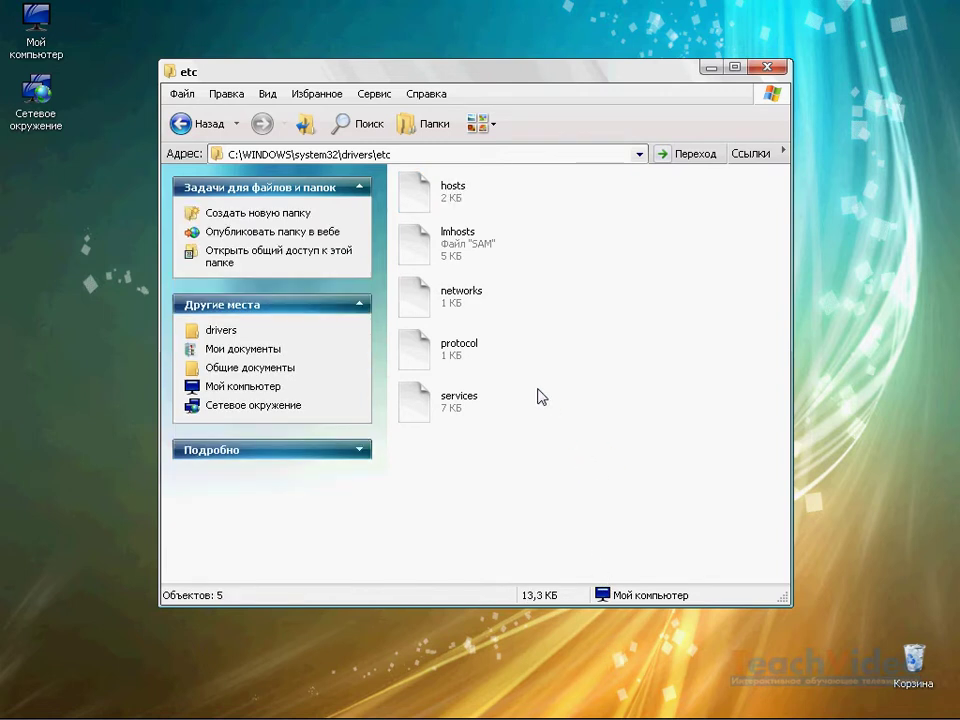
# - Turn on 'Показывать скрытые файлы и папки' in Explorer's Folder Options and apply it
pyautogui.click(376, 94)
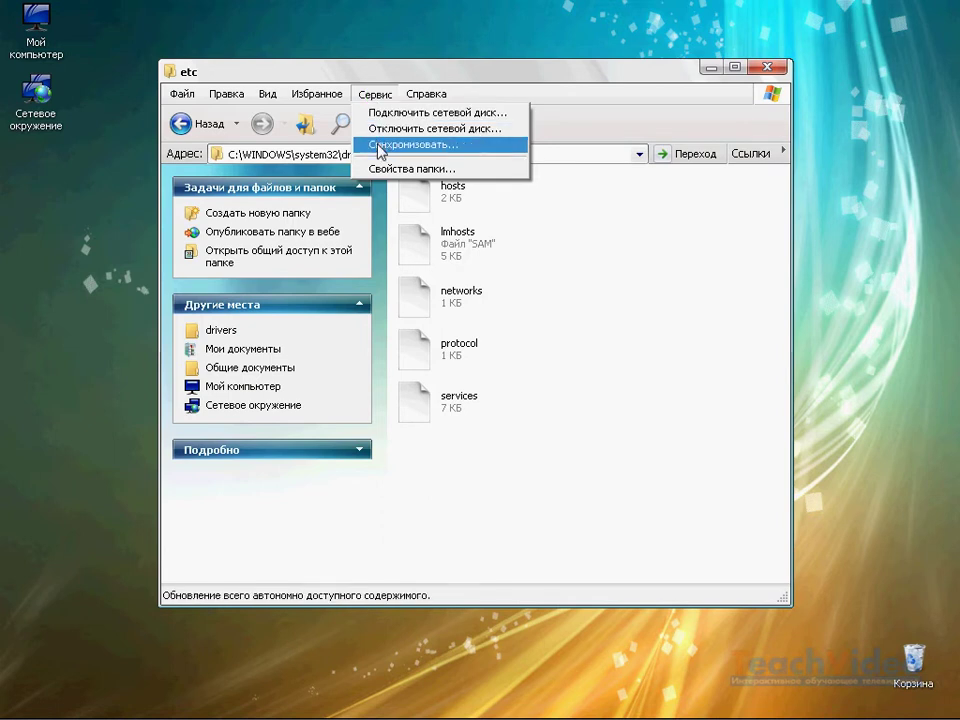
pyautogui.click(381, 170)
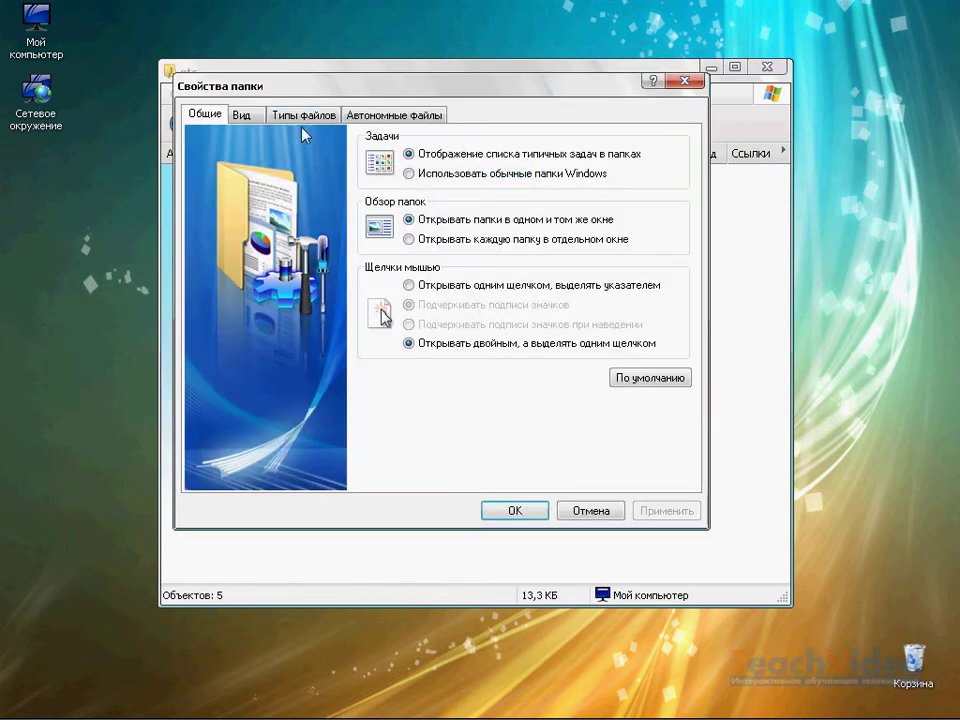
pyautogui.click(256, 116)
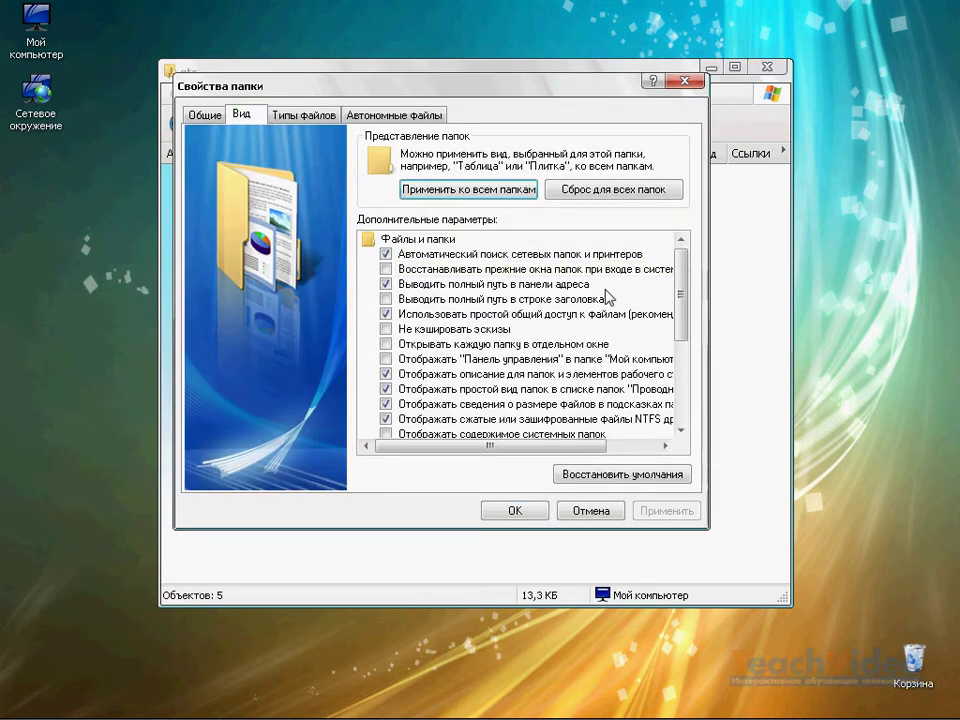
pyautogui.moveTo(681, 313); pyautogui.dragTo(696, 424)
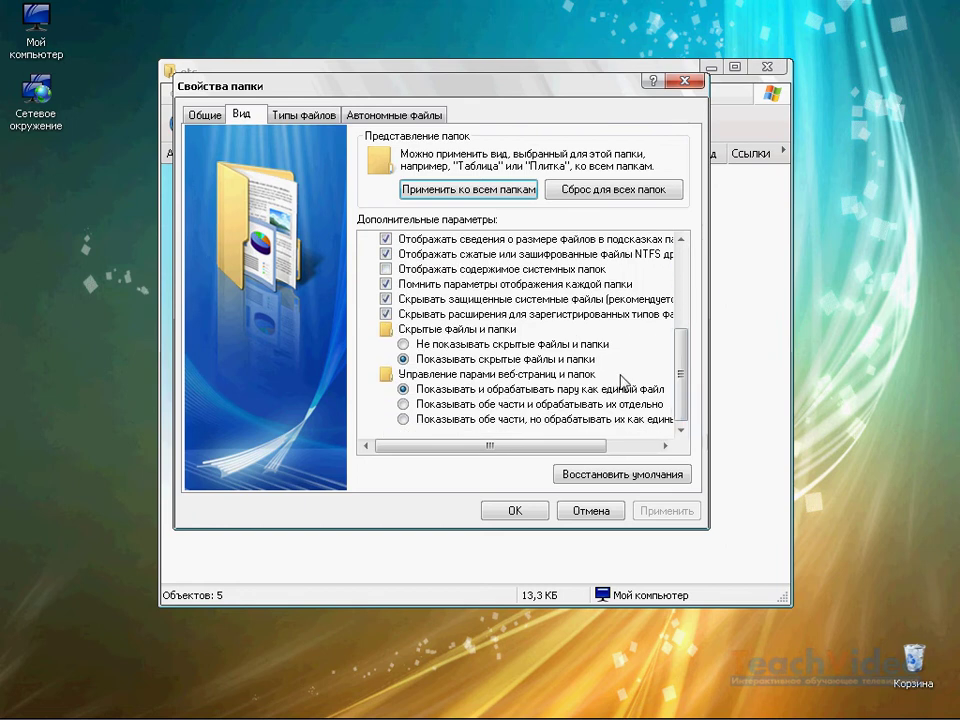
pyautogui.click(498, 360)
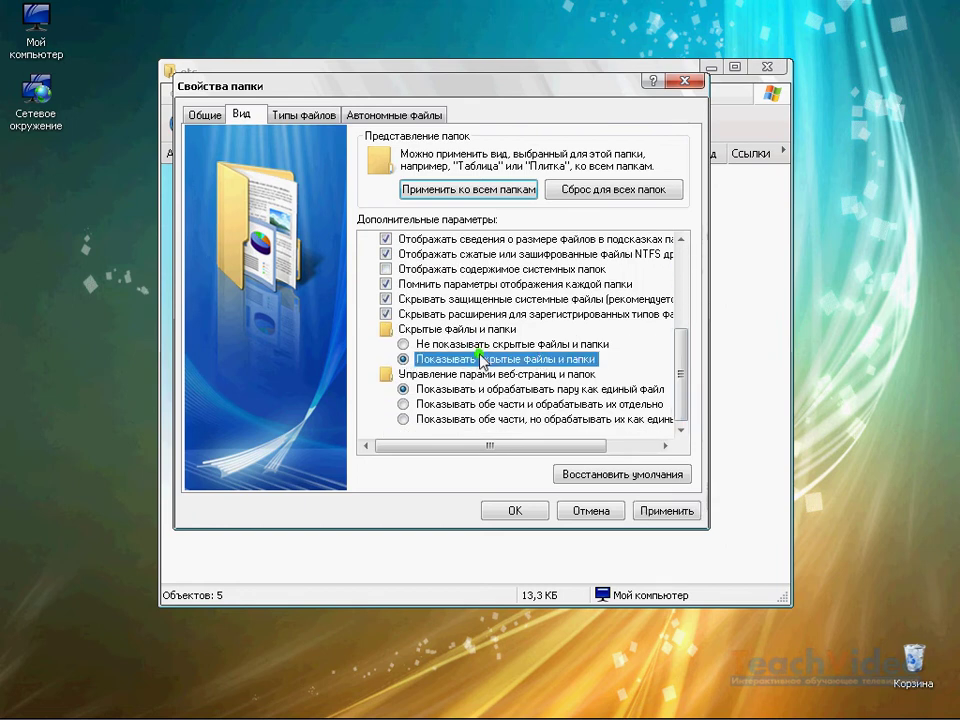
pyautogui.click(668, 512)
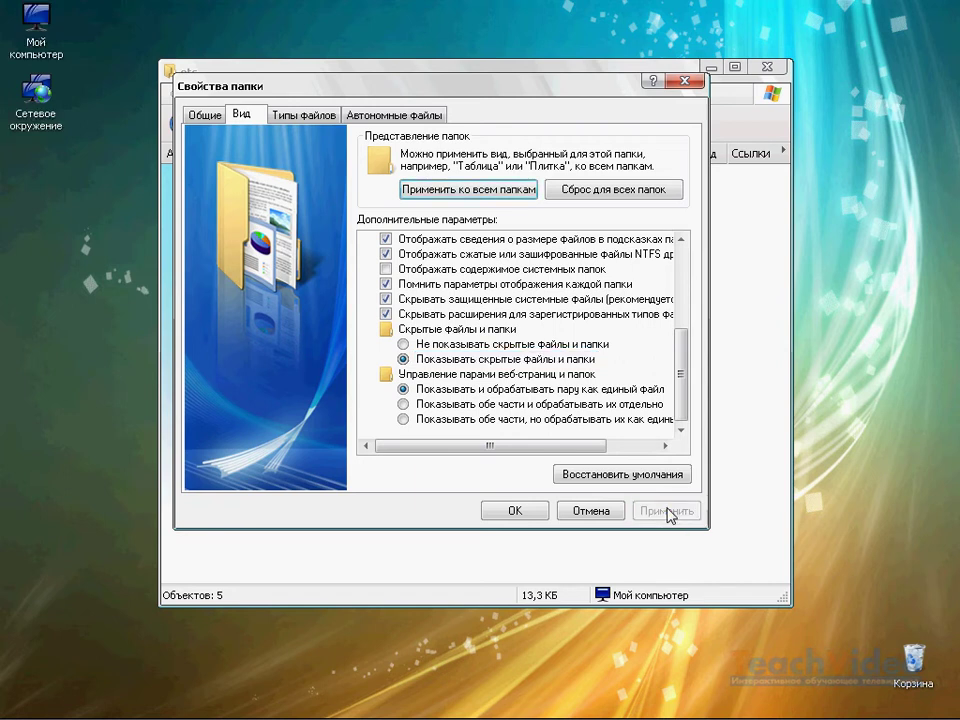
pyautogui.click(514, 511)
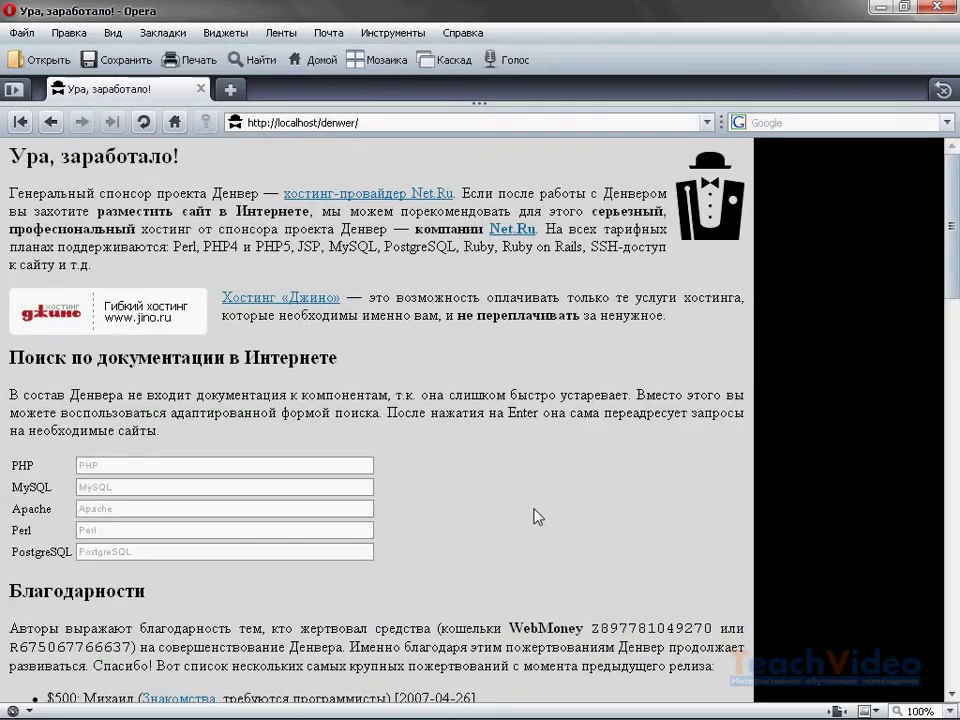
# - Scroll the Denwer start page in Opera down to the 'Тестирование Денвера' section
pyautogui.moveTo(951, 261); pyautogui.dragTo(951, 527)
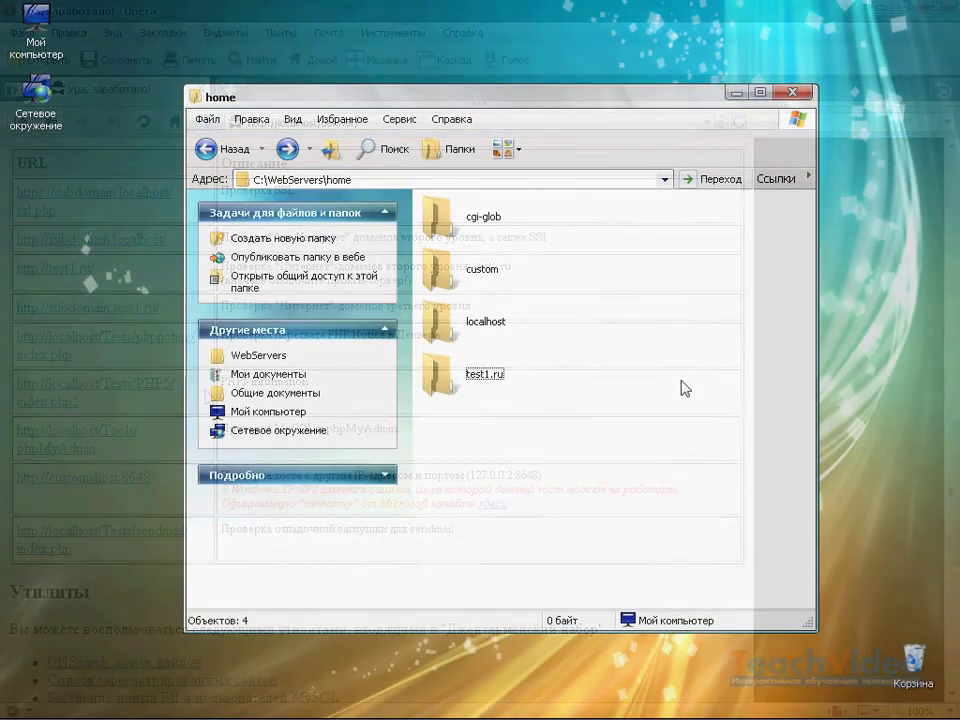
# - Create a folder named newproject.ru in home and open it
pyautogui.rightClick(465, 447)
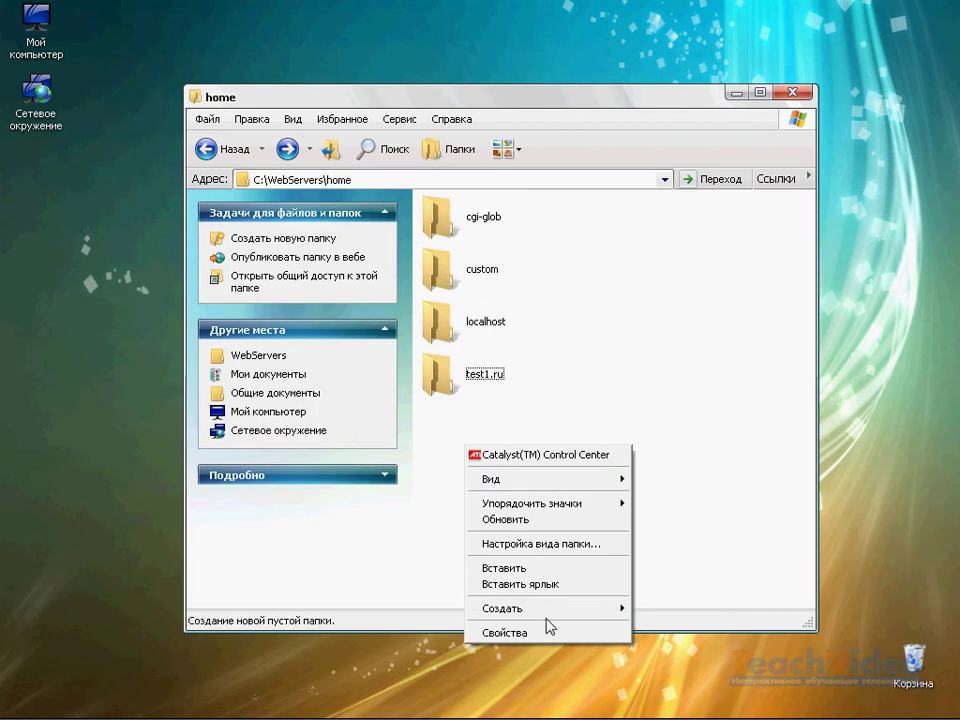
pyautogui.moveTo(549, 610)
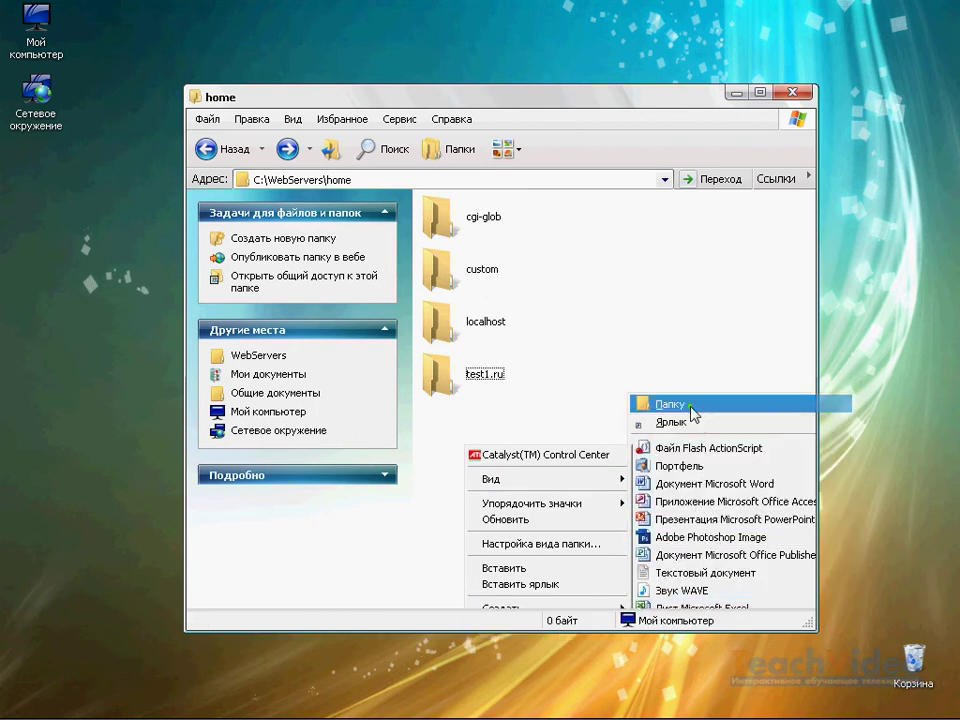
pyautogui.click(692, 407)
pyautogui.write('newproject.')
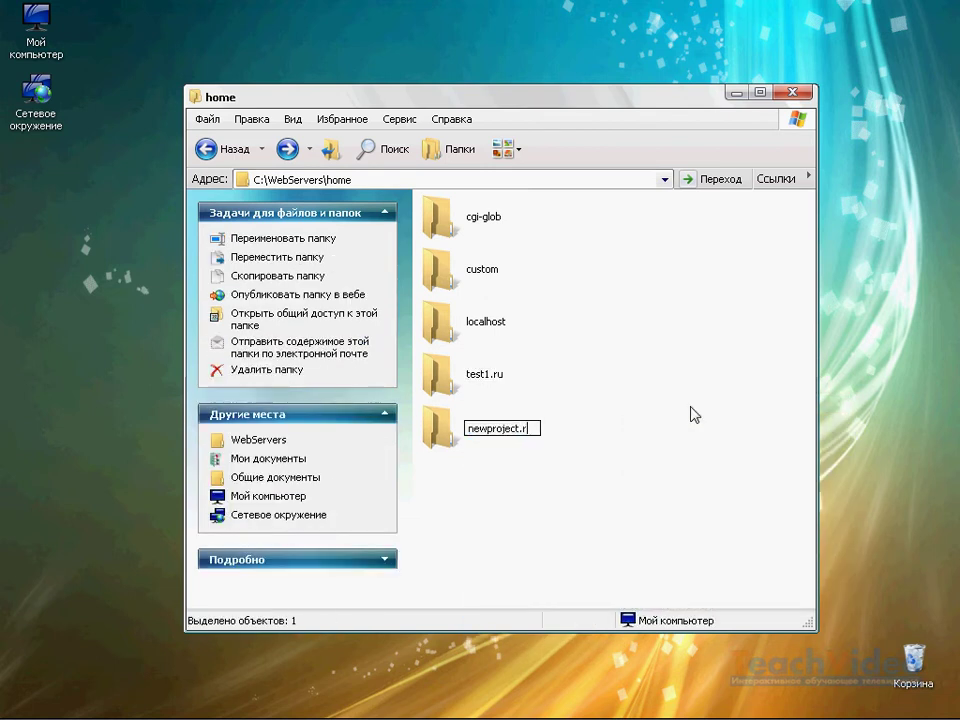
pyautogui.write('ru')
pyautogui.press('Return')
pyautogui.doubleClick(475, 432)
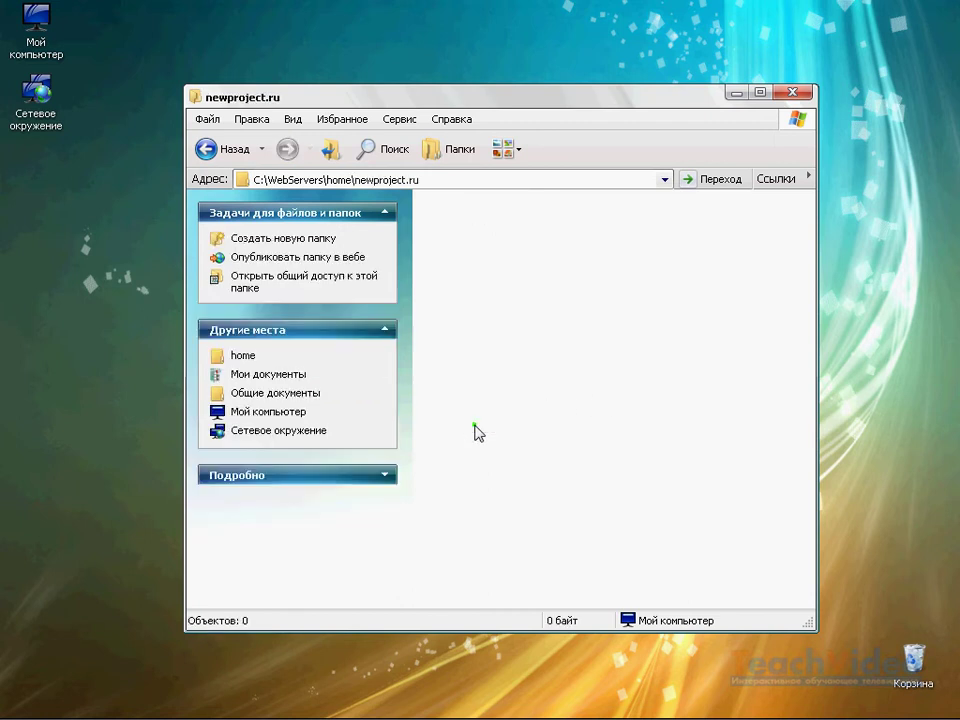
# - Create a www folder inside newproject.ru and open it
pyautogui.rightClick(477, 428)
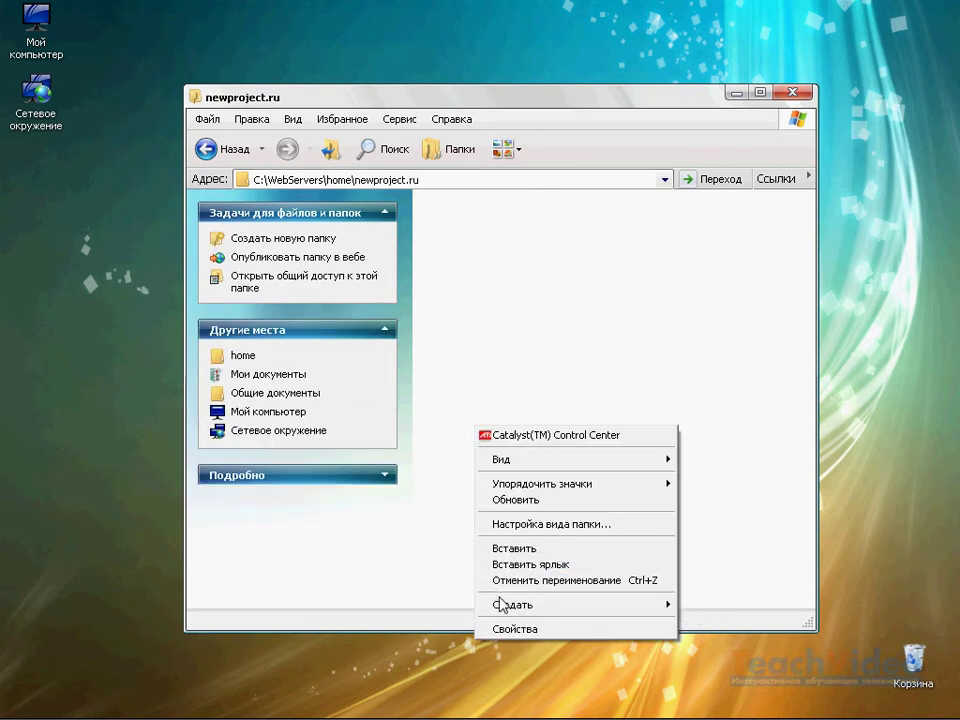
pyautogui.moveTo(514, 604)
pyautogui.click(741, 404)
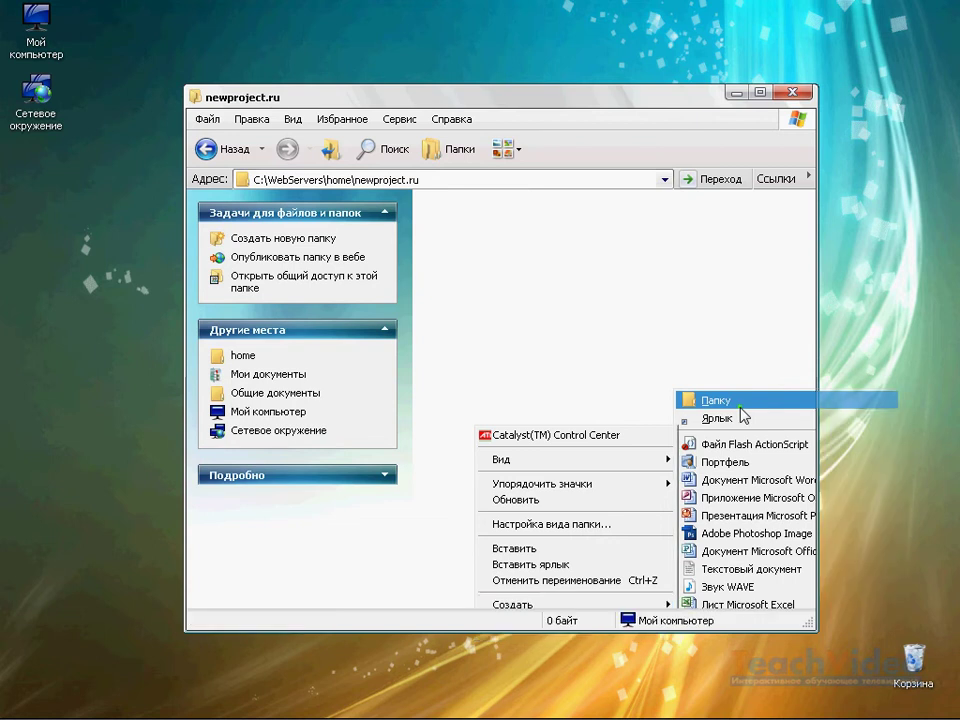
pyautogui.write('www')
pyautogui.press('Return')
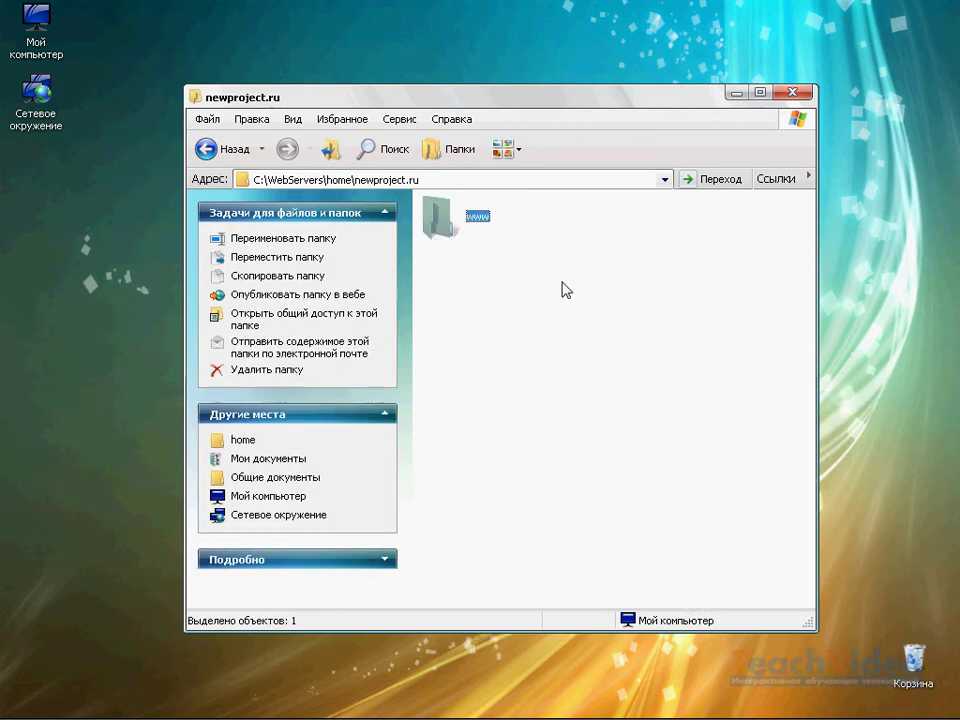
pyautogui.doubleClick(465, 212)
pyautogui.rightClick(449, 230)
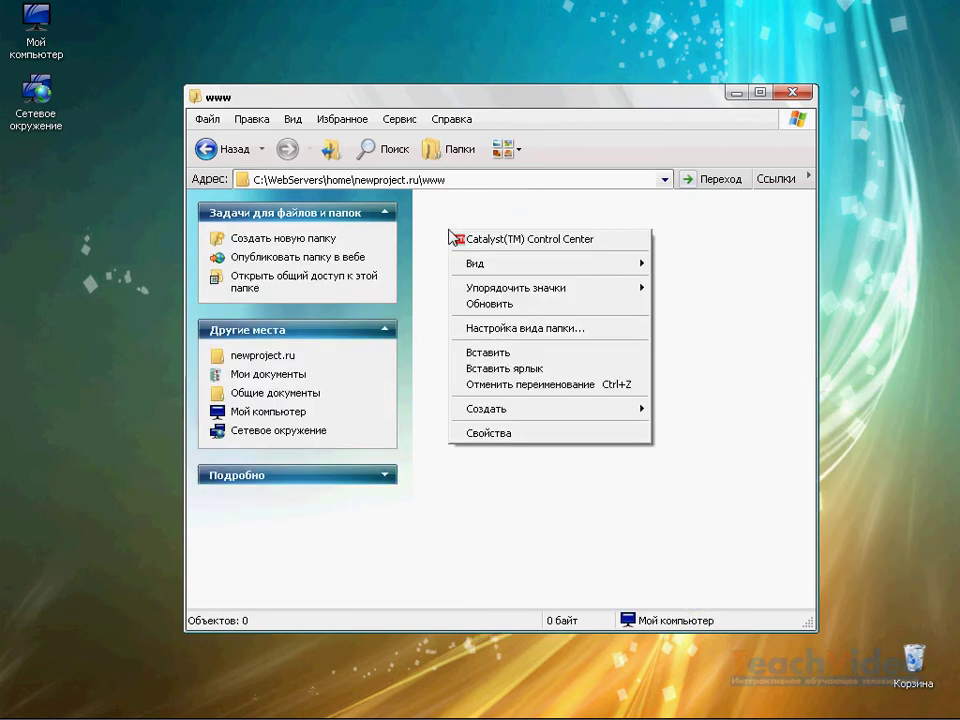
pyautogui.click(482, 352)
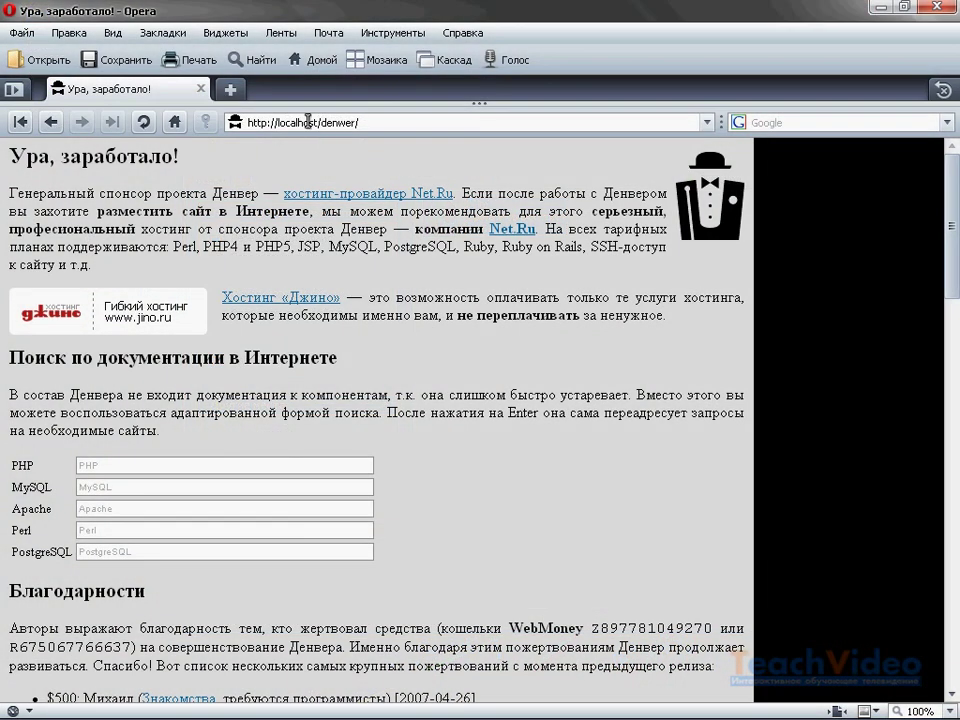
pyautogui.click(308, 121)
pyautogui.write('http://newproject.ru')
pyautogui.press('Return')
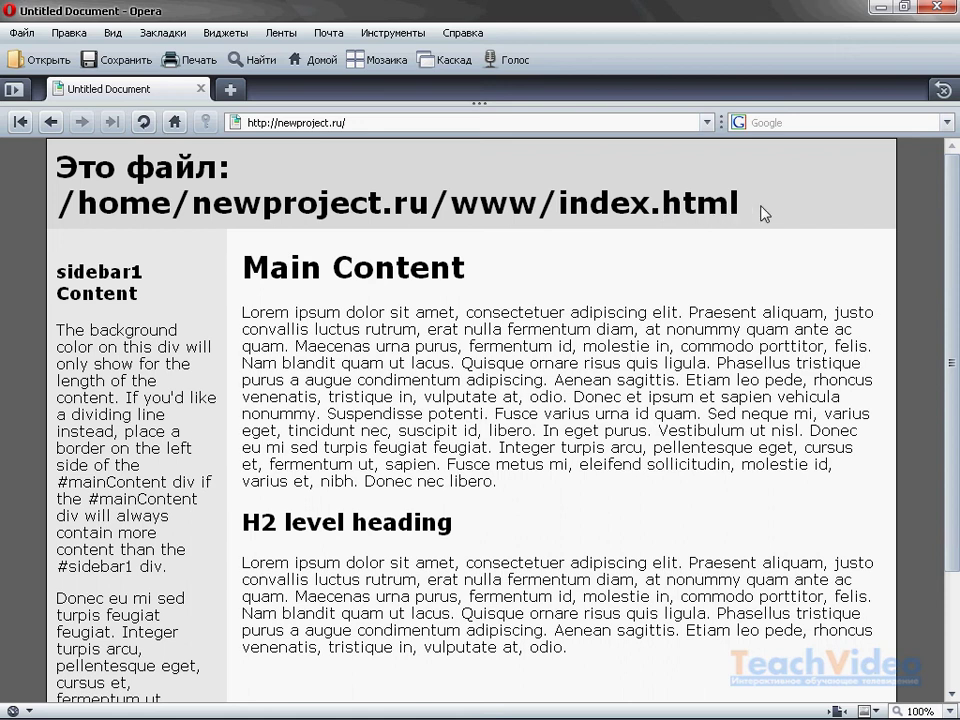
pyautogui.click(880, 6)
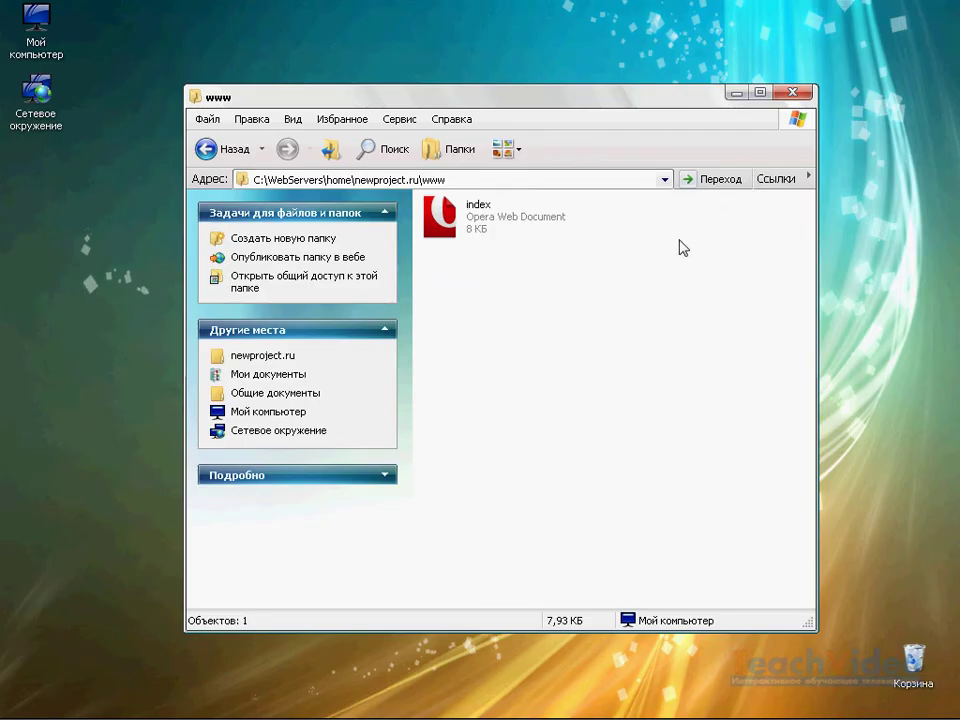
# - Rename the newproject.ru folder in home to teachvideo.ru
pyautogui.press('BackSpace')
pyautogui.click(502, 431)
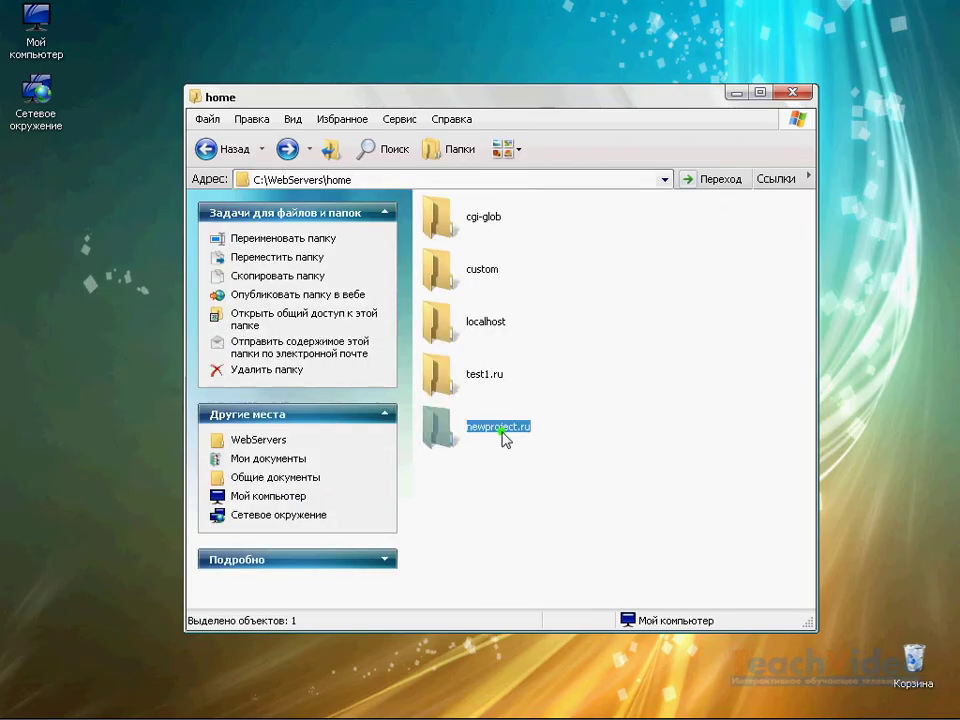
pyautogui.click(502, 431)
pyautogui.write('teachvideo')
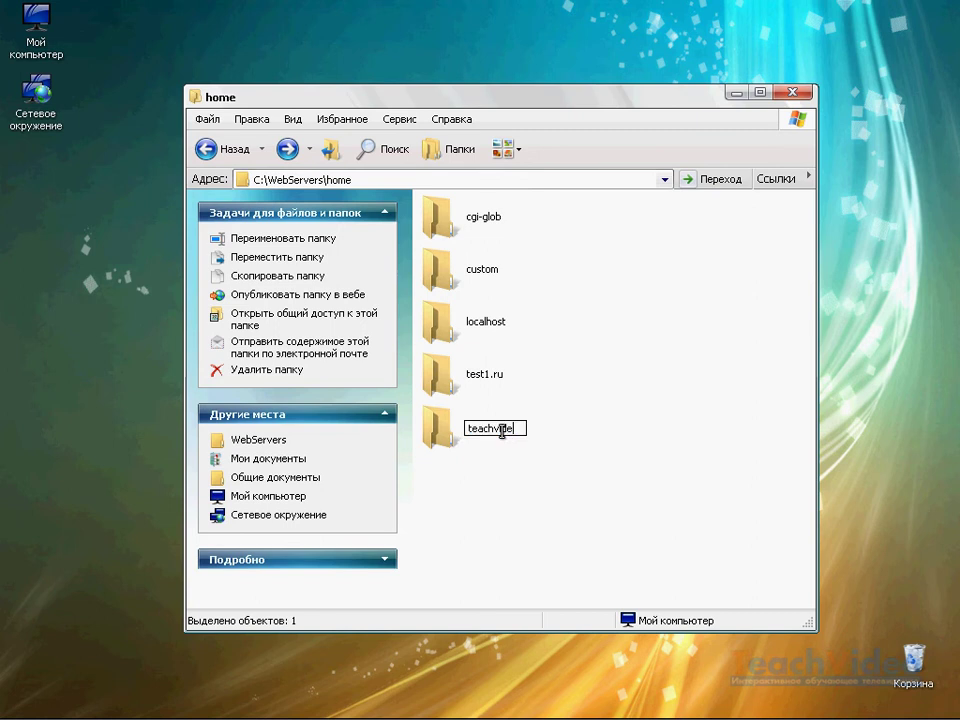
pyautogui.write('.ru')
pyautogui.press('Return')
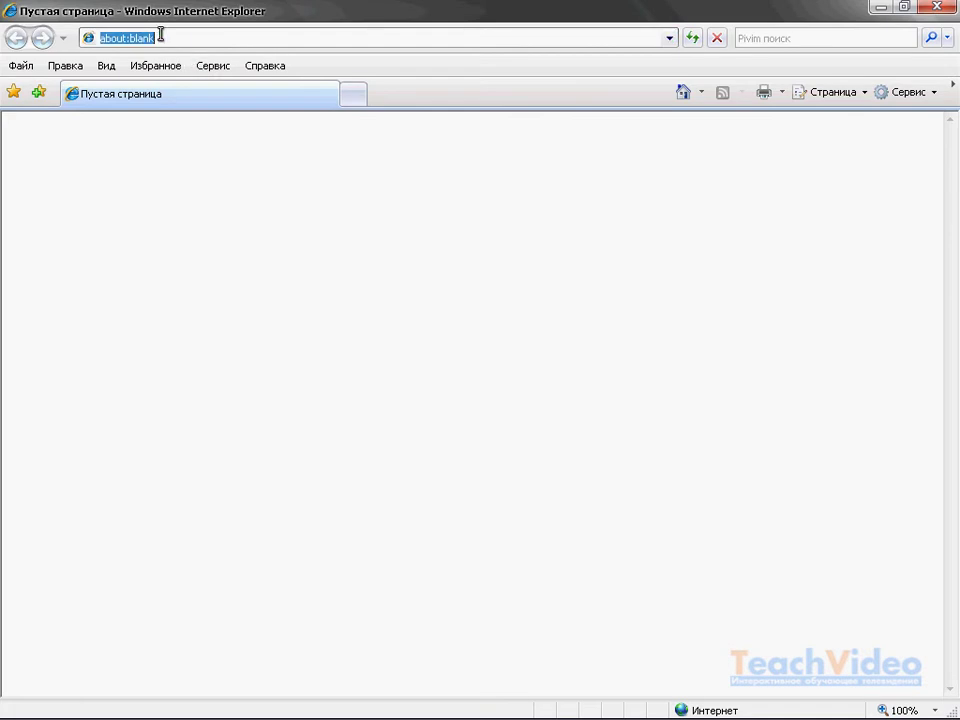
# - Open teachvideo.ru in Internet Explorer to see the local index page
pyautogui.write('te')
pyautogui.click(175, 55)
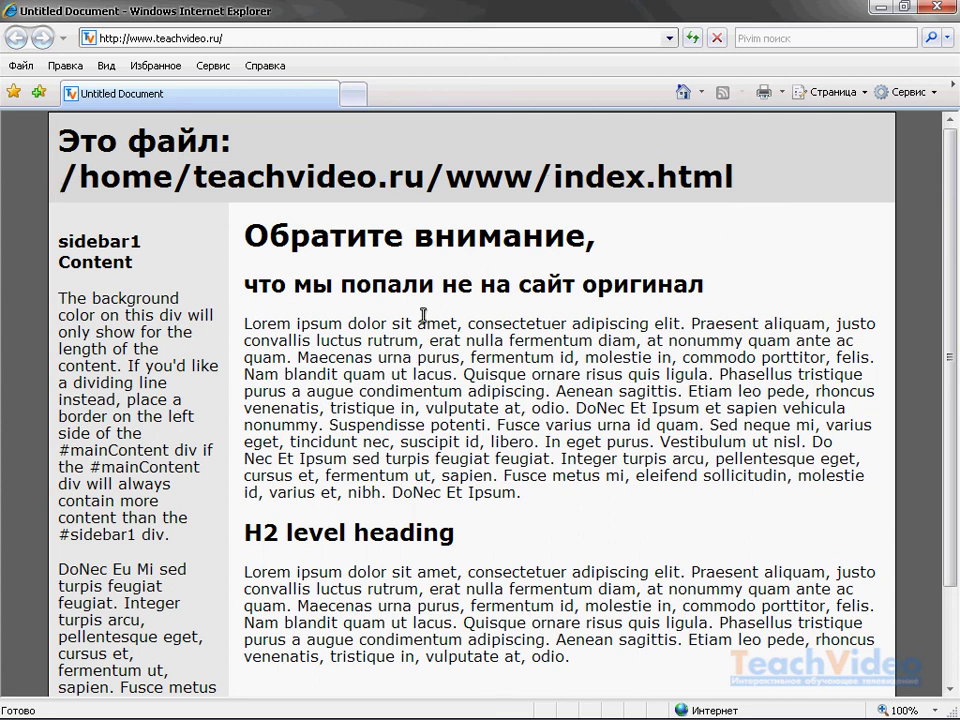
pyautogui.click(877, 10)
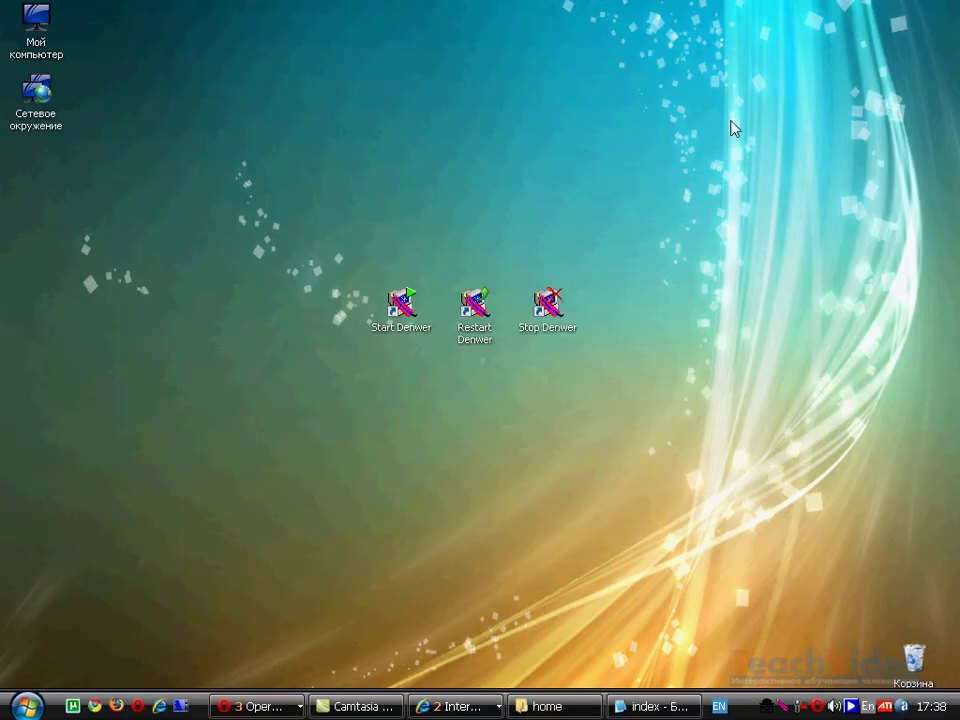
# - Stop Denwer and reload teachvideo.ru to get the real online TeachVideo site
pyautogui.doubleClick(547, 302)
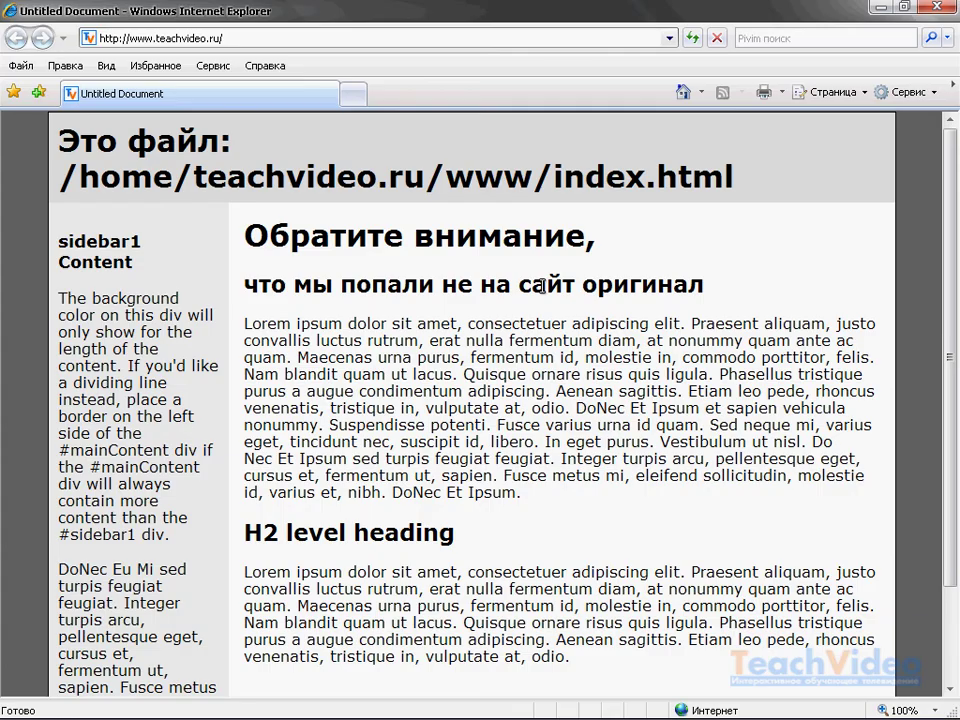
pyautogui.click(279, 37)
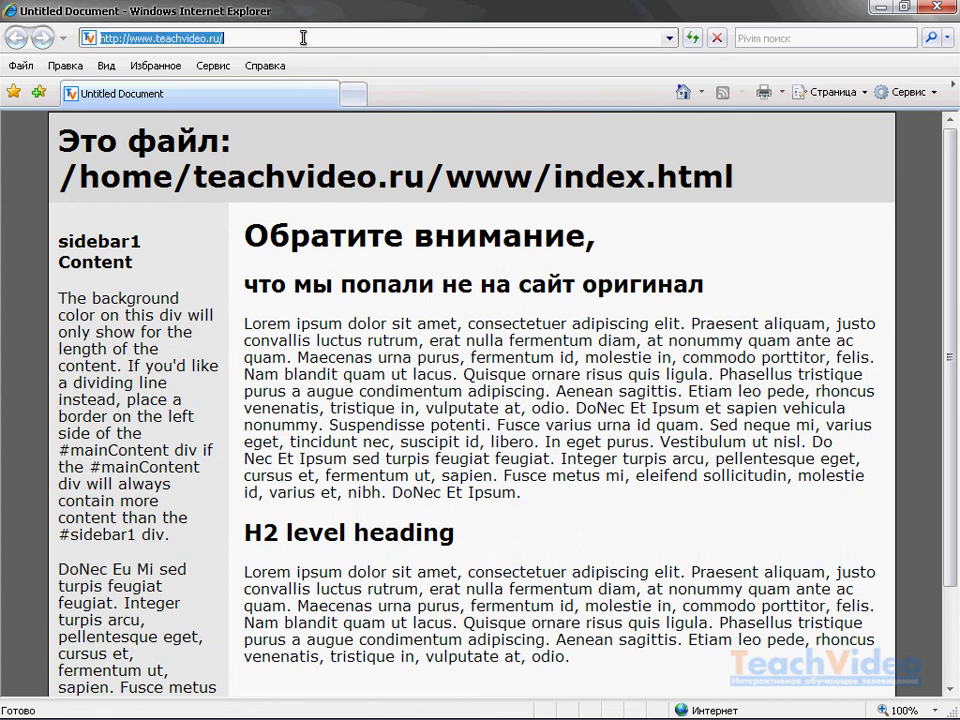
pyautogui.click(697, 42)
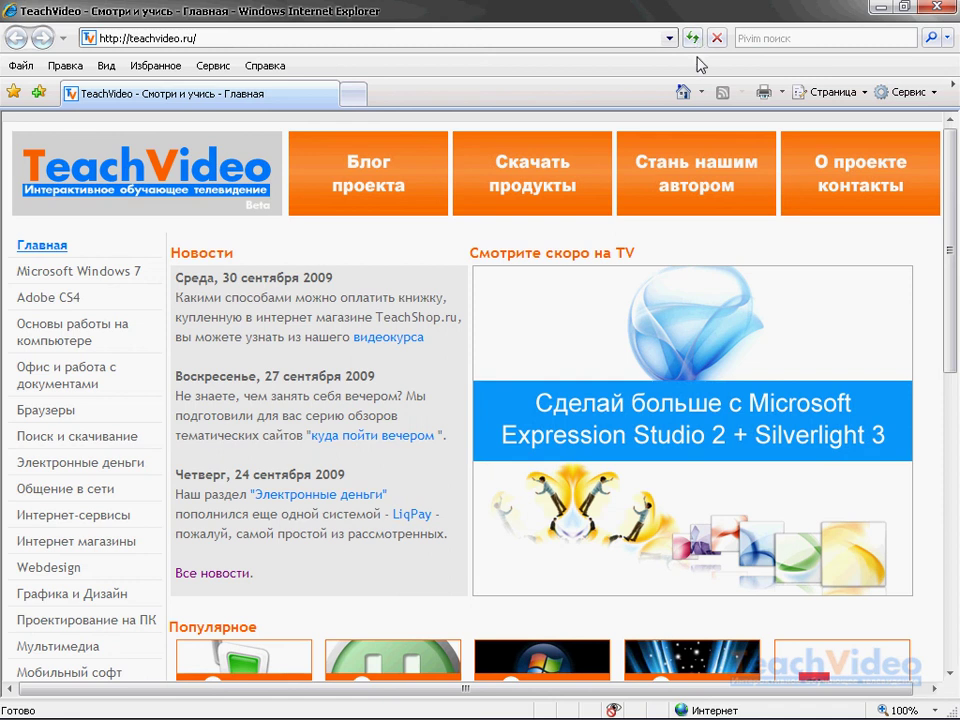
# - Load 2ip.ru/ to check the computer's IP address
pyautogui.click(100, 38)
pyautogui.moveTo(129, 38); pyautogui.dragTo(225, 38)
pyautogui.write('2ip.ru')
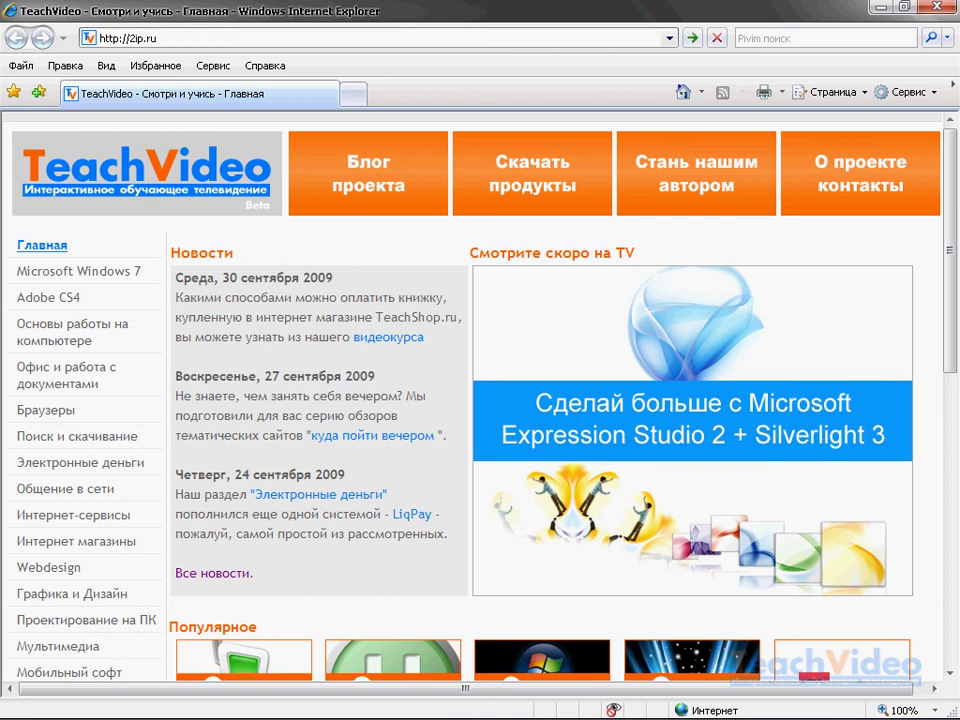
pyautogui.write('/')
pyautogui.press('Return')
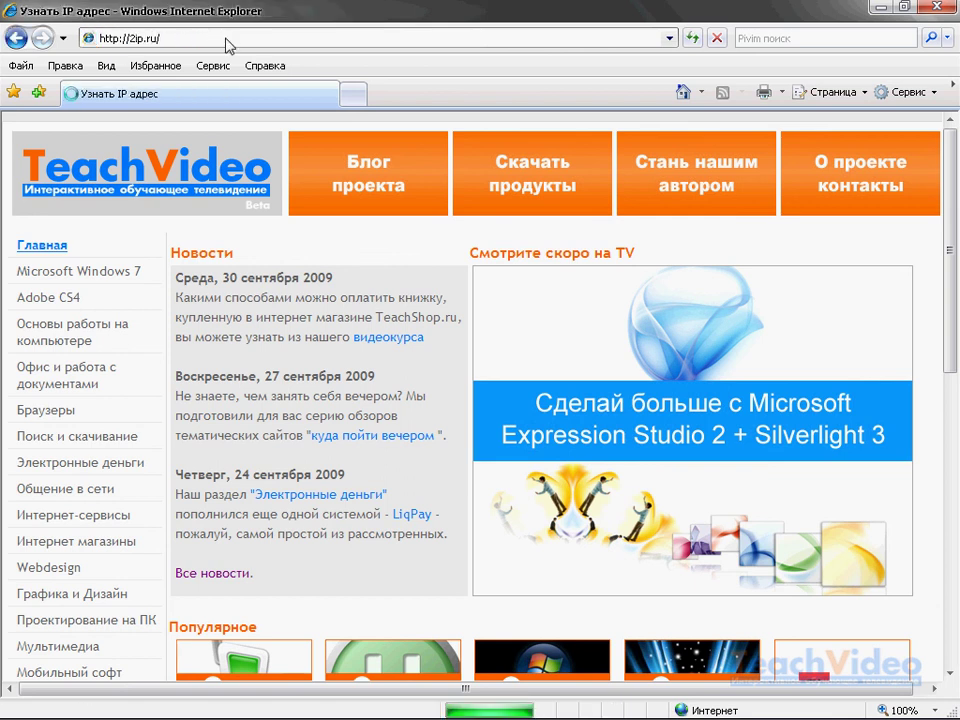